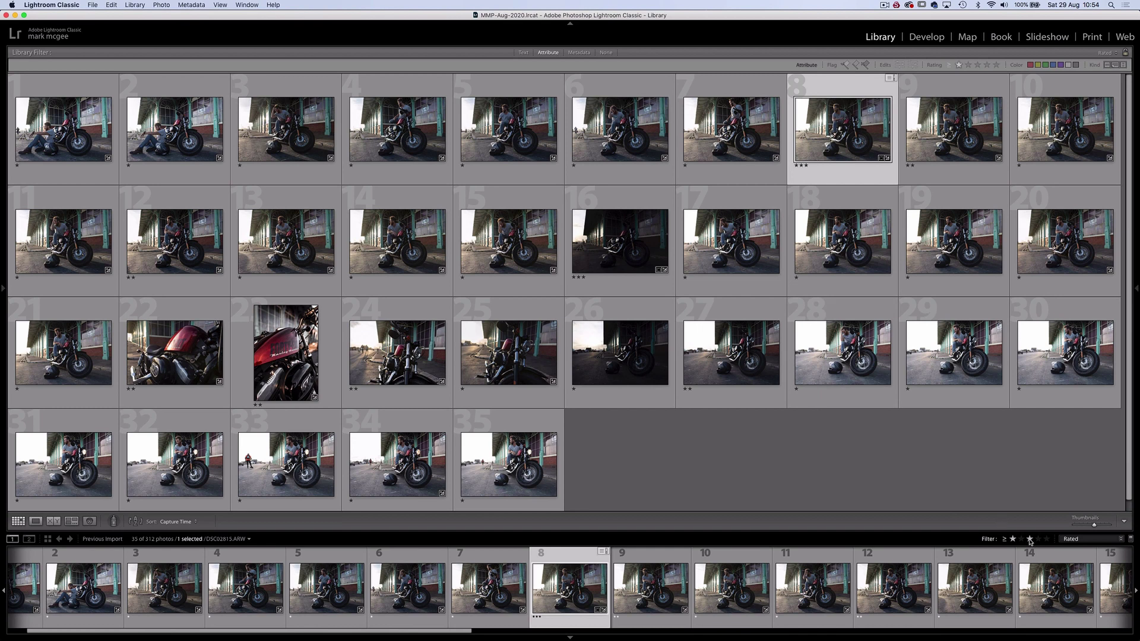
- Filter the photos to three stars or more, open them in Develop, compare both, and return to the photo with the seated man
{"action": "left_click", "coordinate": [1030, 539]}
{"action": "left_click", "coordinate": [924, 38]}
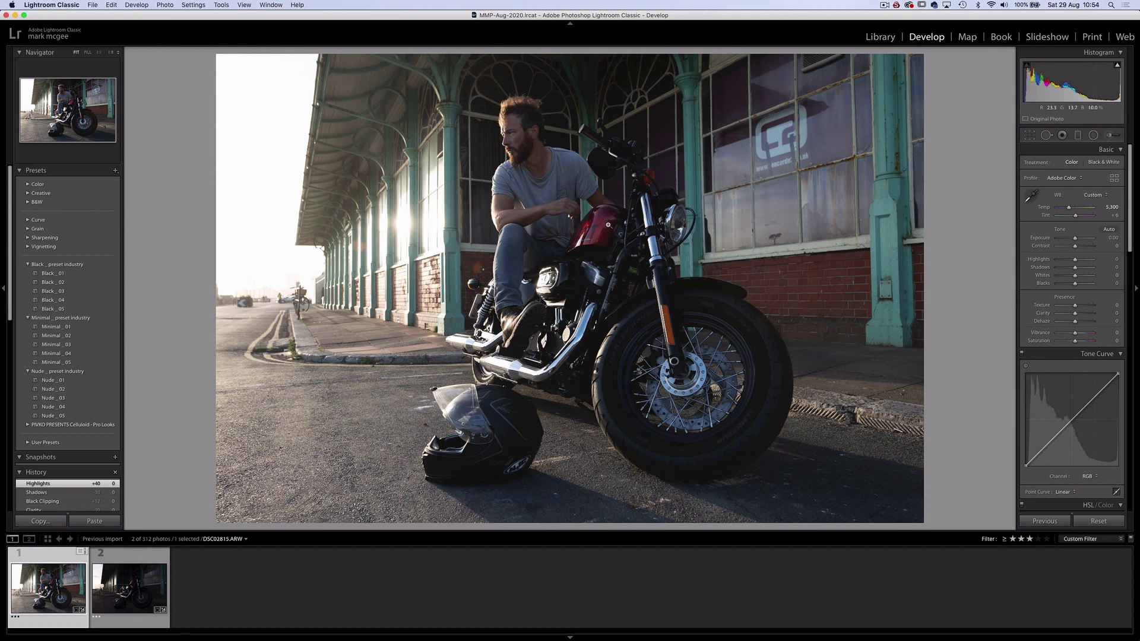
{"action": "key", "text": "Right"}
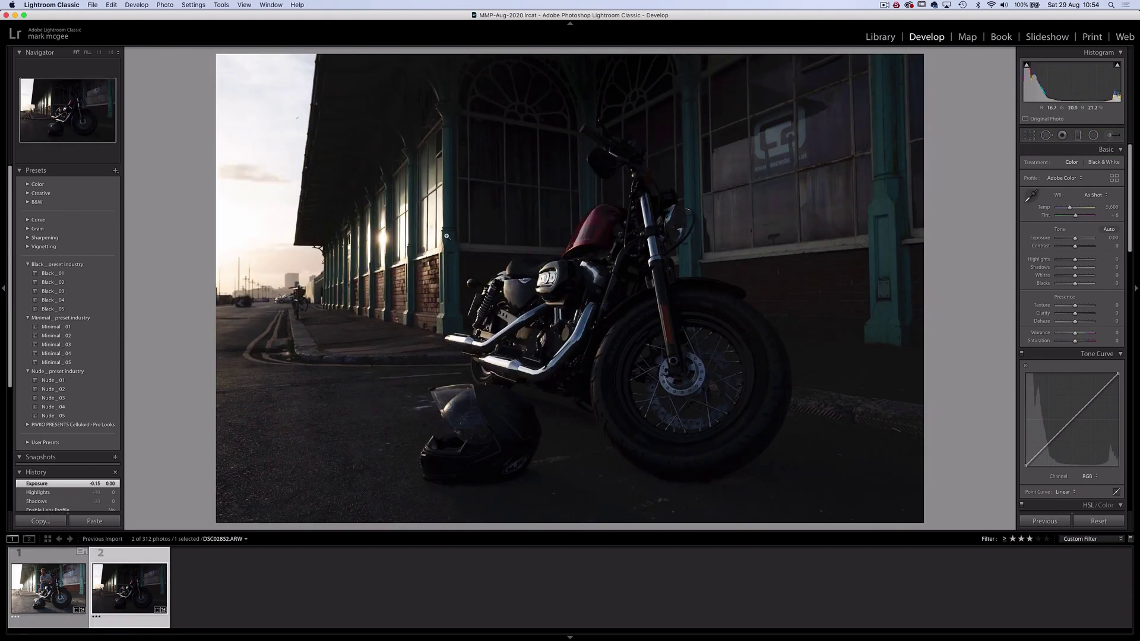
{"action": "left_click", "coordinate": [69, 576]}
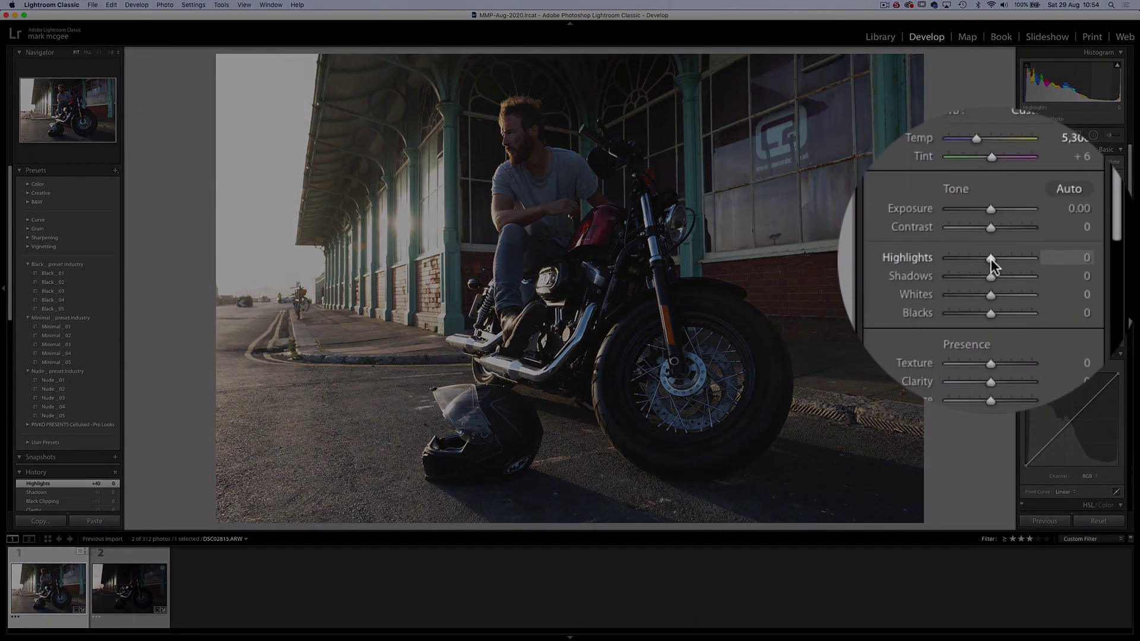
- Set the seated-man photo's Highlights to −40, Shadows to +30, Blacks to −12, Clarity to +20 and Dehaze to +10
{"action": "left_click_drag", "start_coordinate": [1076, 262], "coordinate": [1067, 263]}
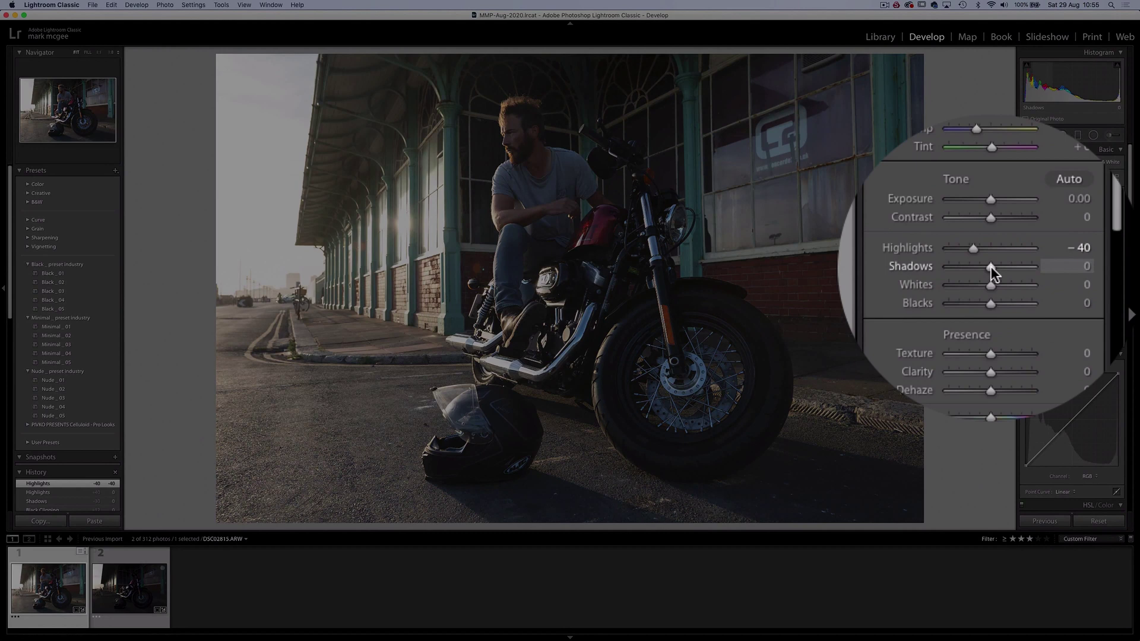
{"action": "left_click_drag", "start_coordinate": [991, 270], "coordinate": [1003, 266]}
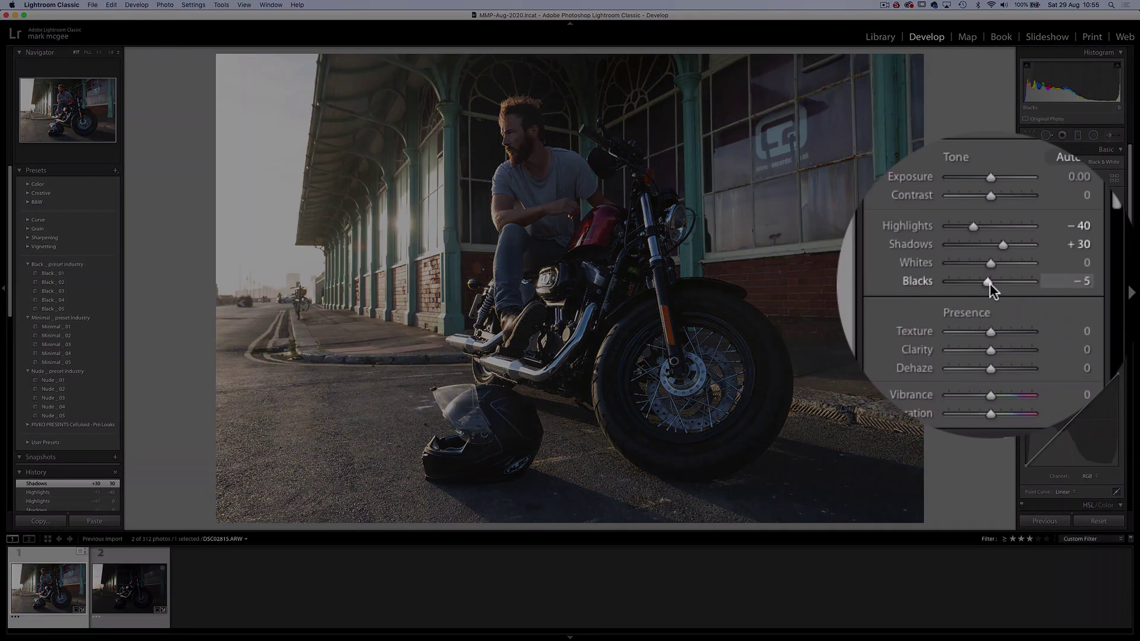
{"action": "left_click_drag", "start_coordinate": [1076, 285], "coordinate": [1074, 285]}
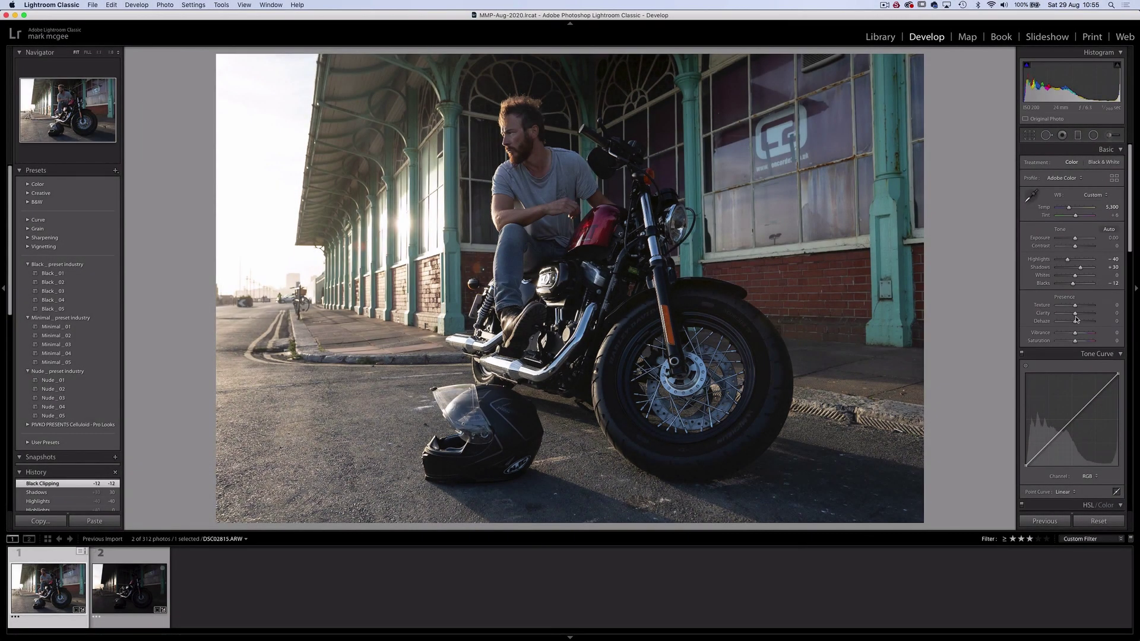
{"action": "left_click_drag", "start_coordinate": [1075, 315], "coordinate": [1079, 315]}
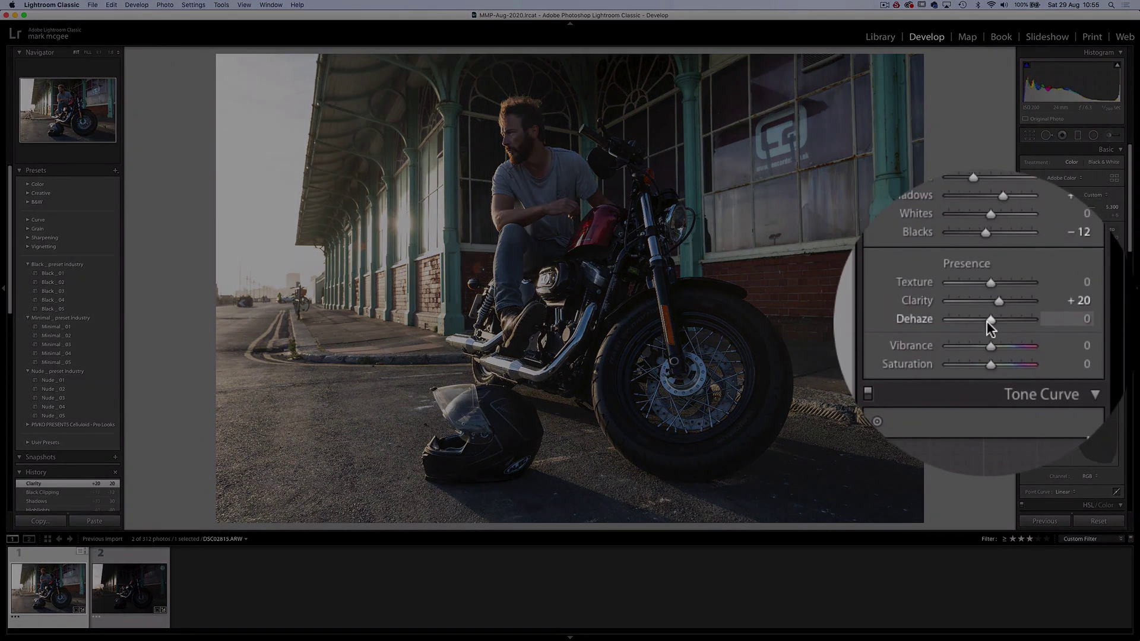
{"action": "left_click_drag", "start_coordinate": [989, 321], "coordinate": [994, 321]}
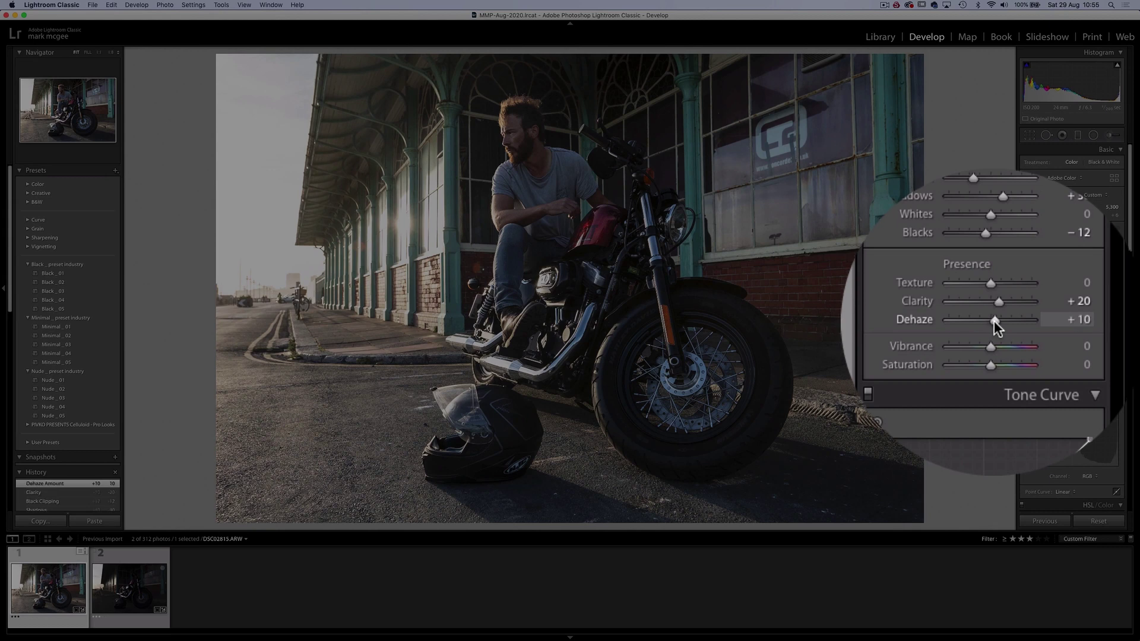
- Brighten the photo's warm tones by setting Red luminance to +33 and Orange luminance to +25
{"action": "scroll", "coordinate": [1072, 380], "scroll_direction": "down", "scroll_amount": 6}
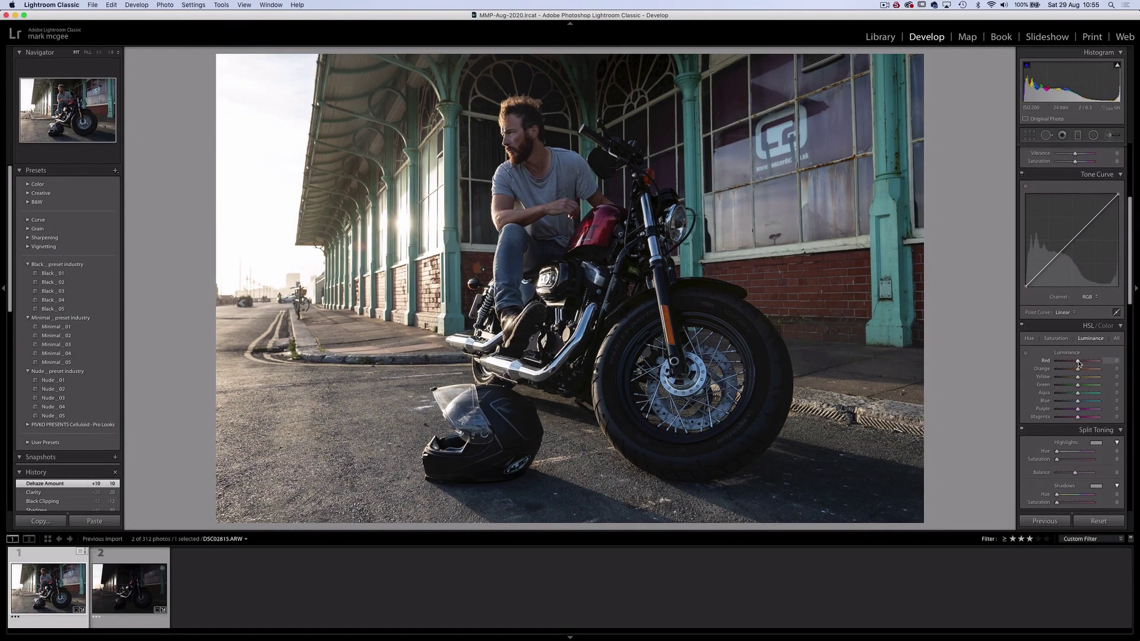
{"action": "left_click_drag", "start_coordinate": [1078, 363], "coordinate": [1087, 361]}
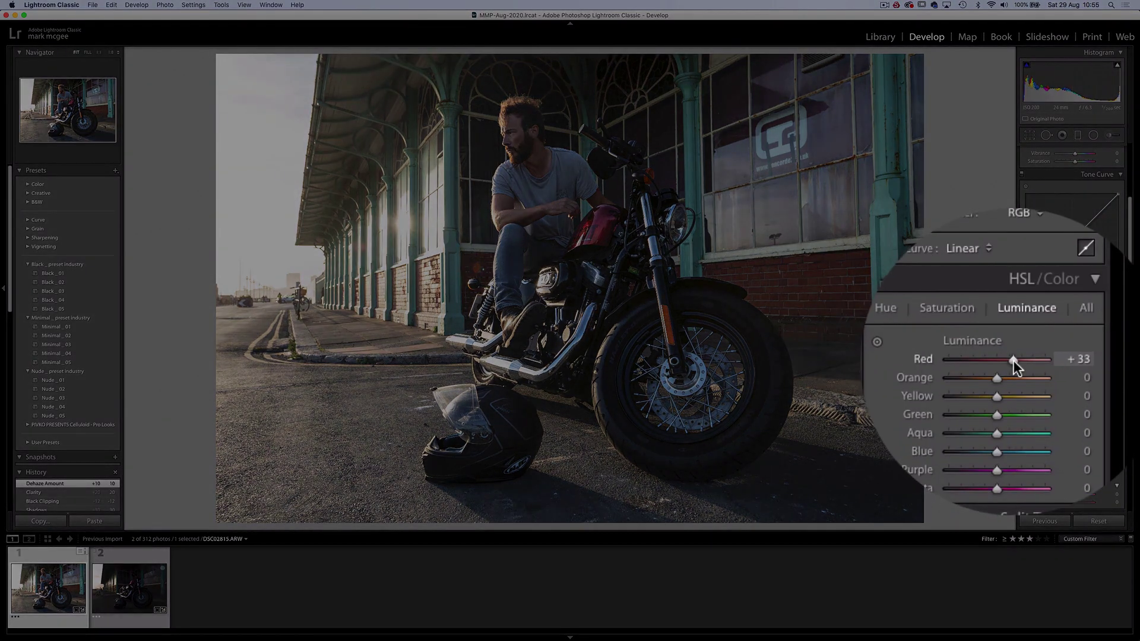
{"action": "left_click_drag", "start_coordinate": [1078, 368], "coordinate": [1083, 369]}
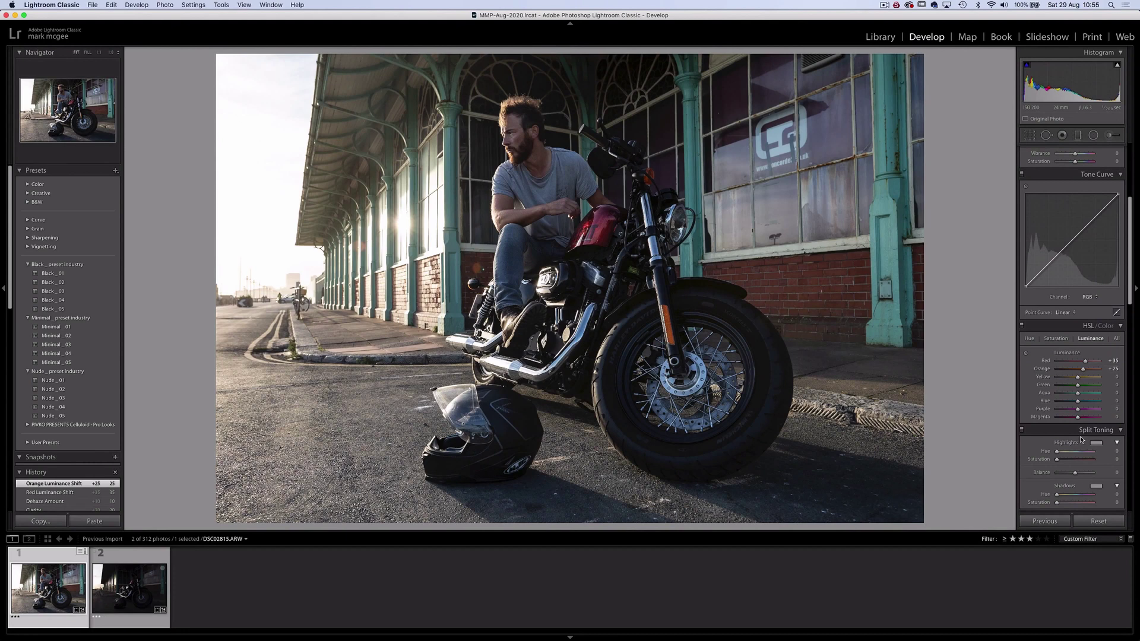
- Set the photo's sharpening amount to 60
{"action": "scroll", "coordinate": [1081, 439], "scroll_direction": "down", "scroll_amount": 5}
{"action": "left_click_drag", "start_coordinate": [1067, 389], "coordinate": [1072, 389]}
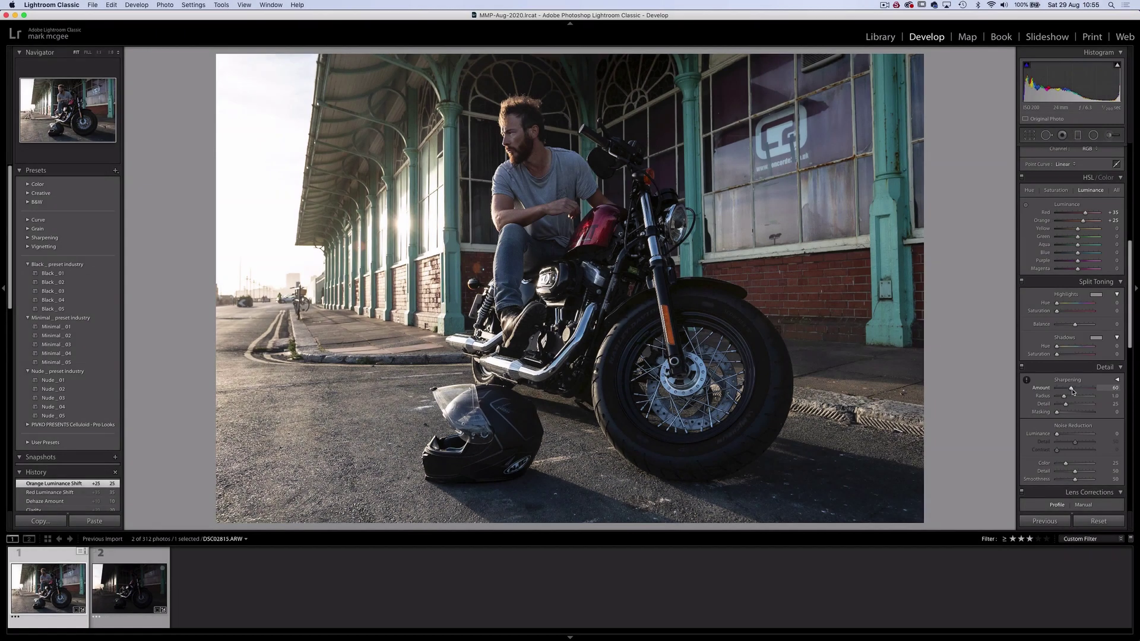
{"action": "left_click_drag", "start_coordinate": [1072, 389], "coordinate": [1072, 389]}
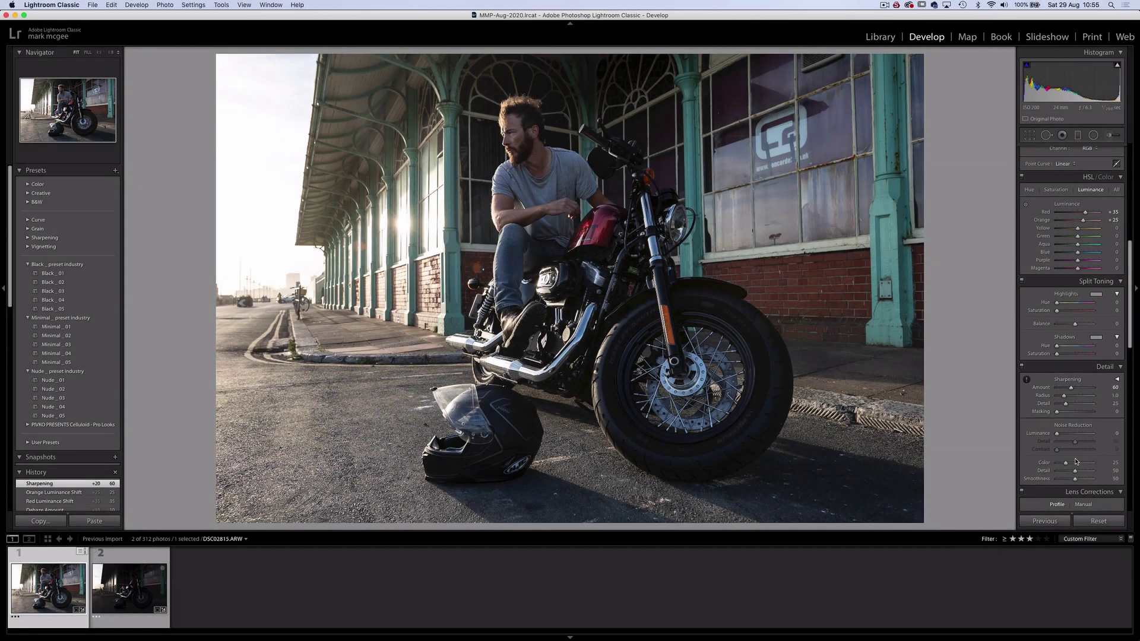
- Remove chromatic aberration and enable lens profile corrections for the seated-man photo
{"action": "scroll", "coordinate": [1076, 462], "scroll_direction": "down", "scroll_amount": 4}
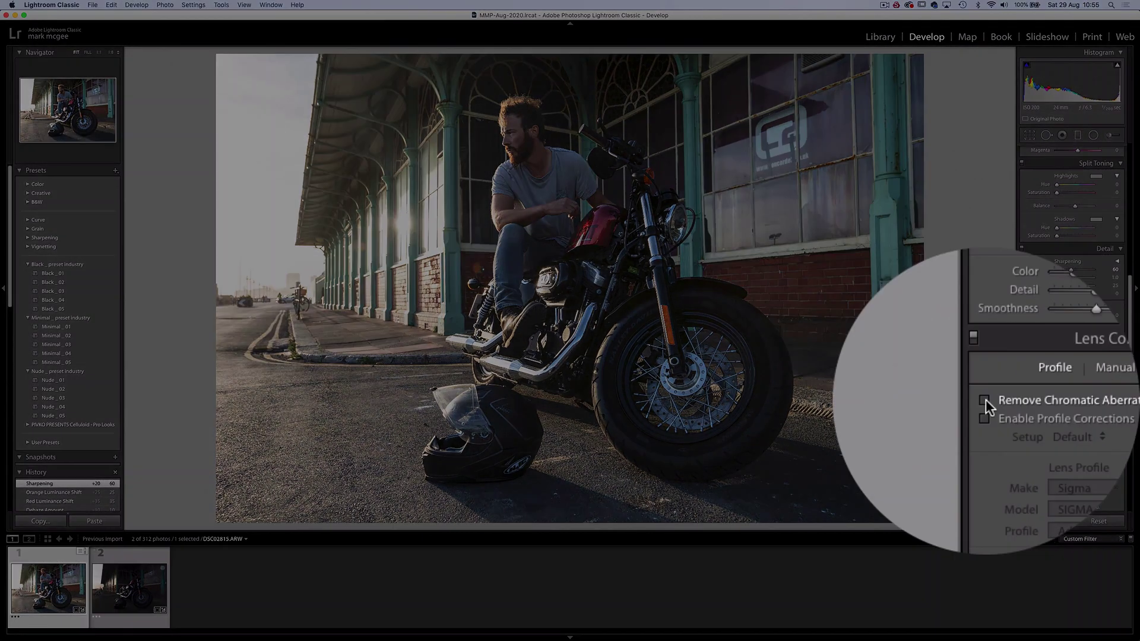
{"action": "left_click", "coordinate": [985, 400]}
{"action": "left_click", "coordinate": [986, 408]}
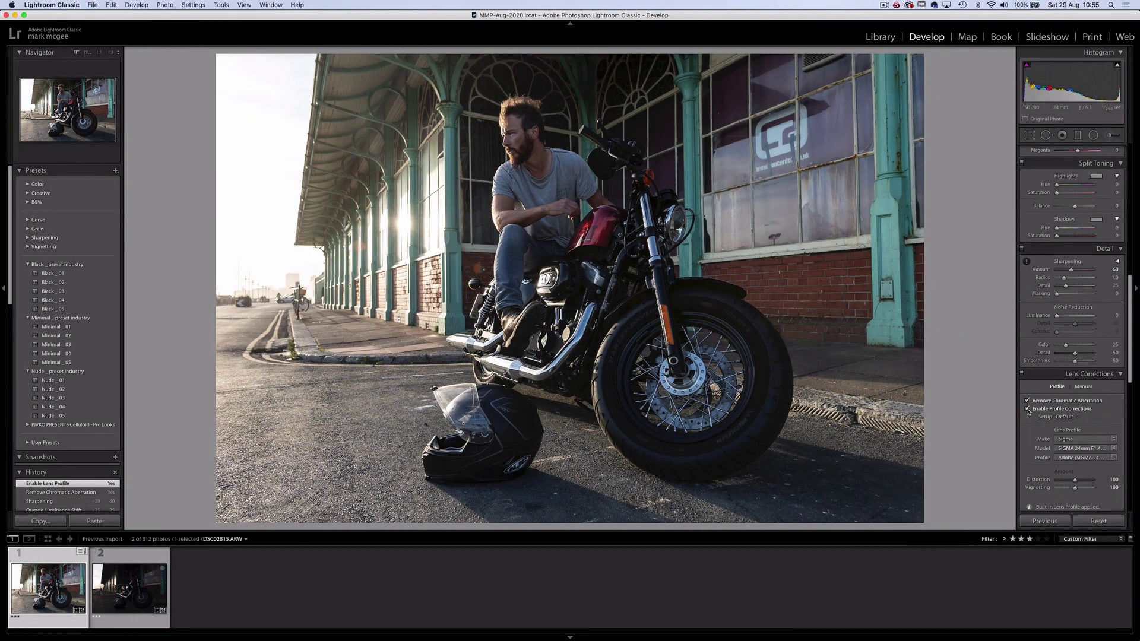
- Select the darker motorcycle photo and set Exposure to +0.15, Highlights to −40 and Shadows to +20
{"action": "left_click", "coordinate": [139, 591]}
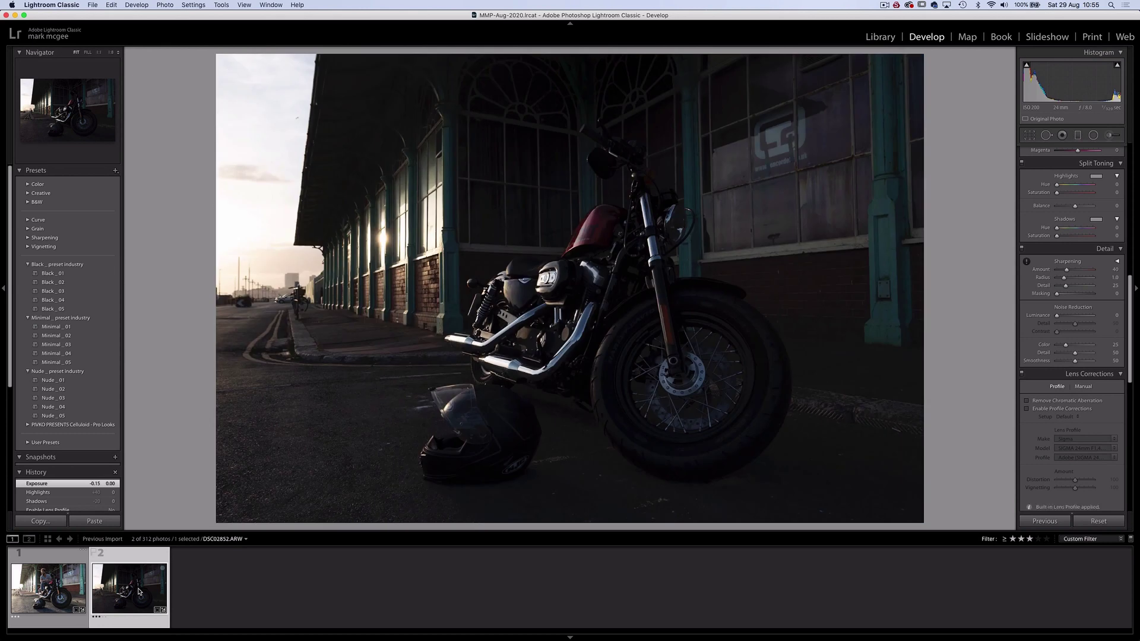
{"action": "scroll", "coordinate": [1066, 242], "scroll_direction": "up", "scroll_amount": 10}
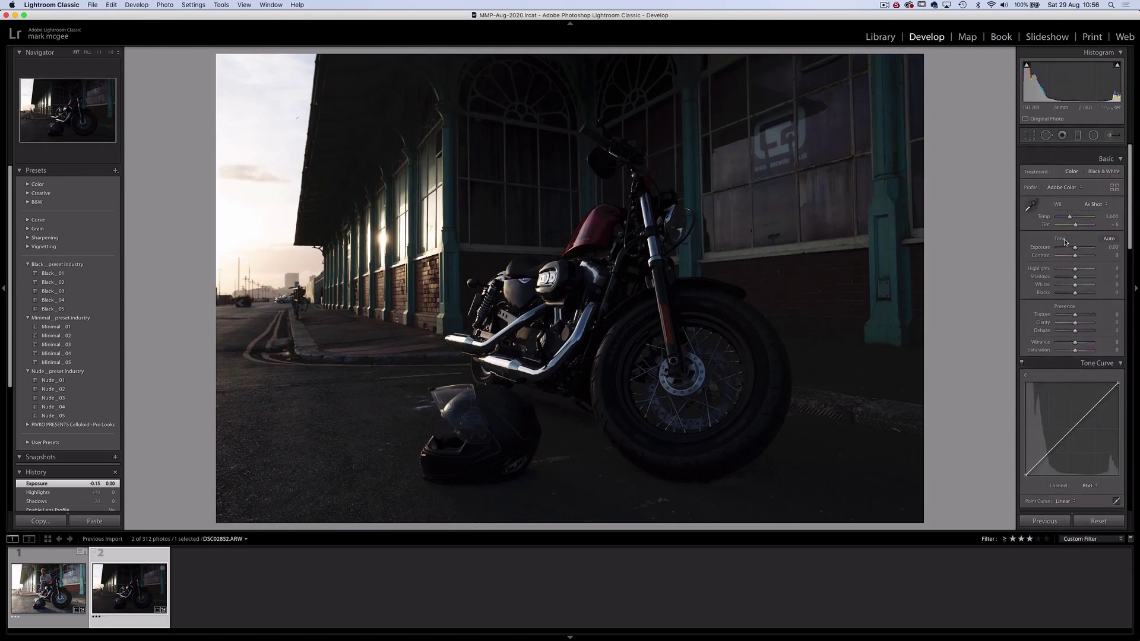
{"action": "left_click_drag", "start_coordinate": [1075, 239], "coordinate": [1067, 260]}
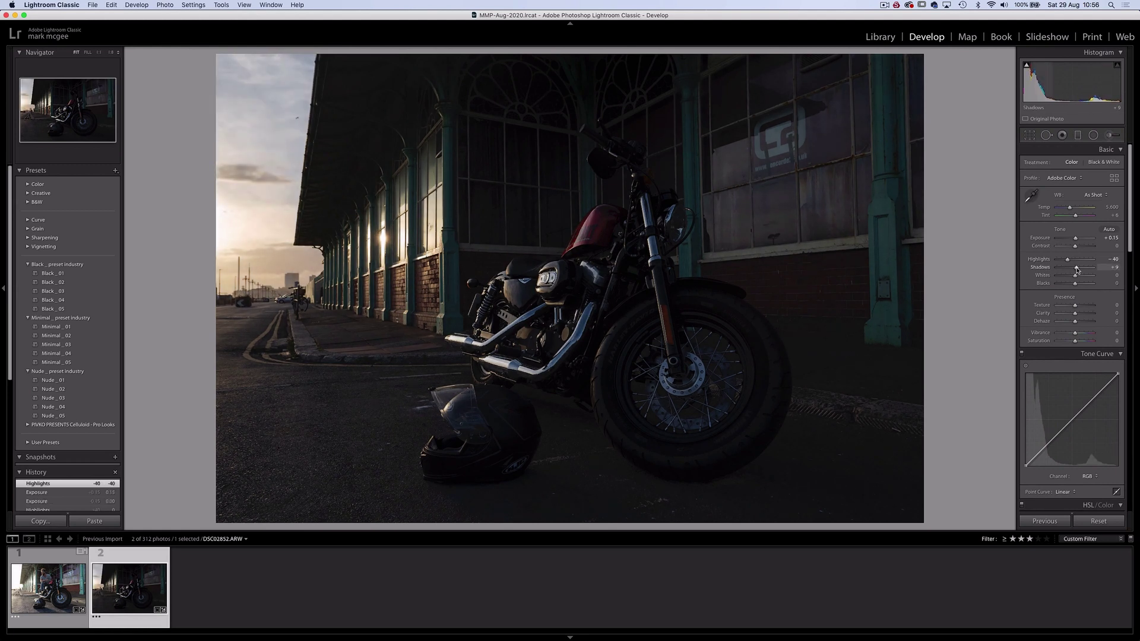
{"action": "left_click_drag", "start_coordinate": [1079, 270], "coordinate": [1079, 269]}
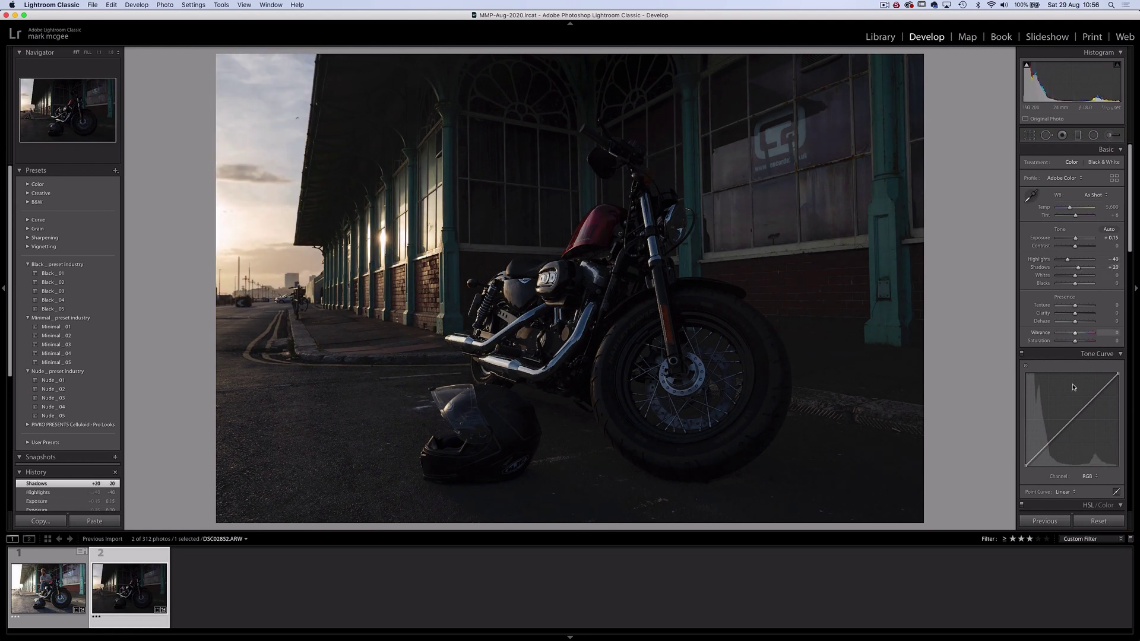
- Remove chromatic aberration and enable lens profile corrections for the darker photo
{"action": "scroll", "coordinate": [1075, 409], "scroll_direction": "down", "scroll_amount": 10}
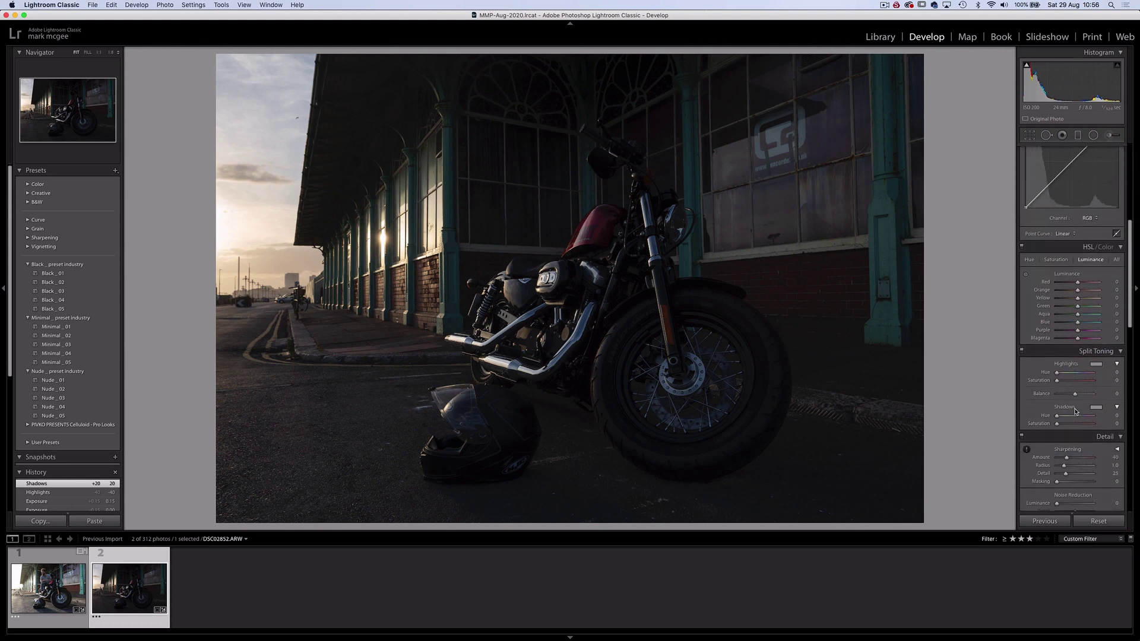
{"action": "scroll", "coordinate": [1074, 411], "scroll_direction": "down", "scroll_amount": 2}
{"action": "left_click", "coordinate": [1027, 437]}
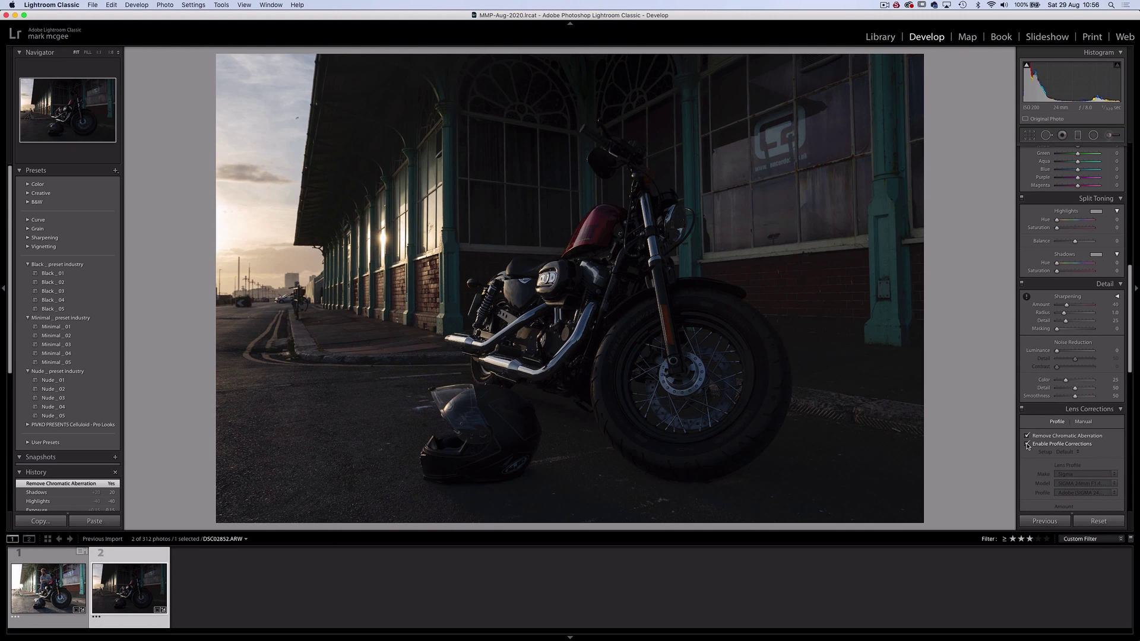
{"action": "left_click", "coordinate": [1027, 444]}
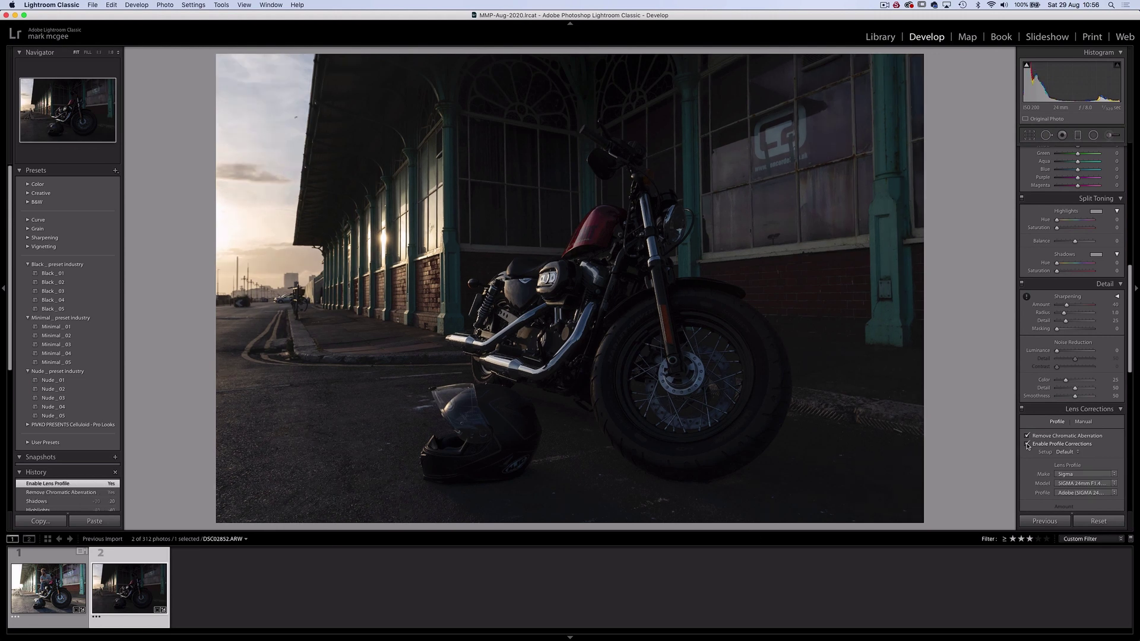
- Select both edited photos and open them together as layers in Photoshop
{"action": "left_click", "coordinate": [55, 585]}
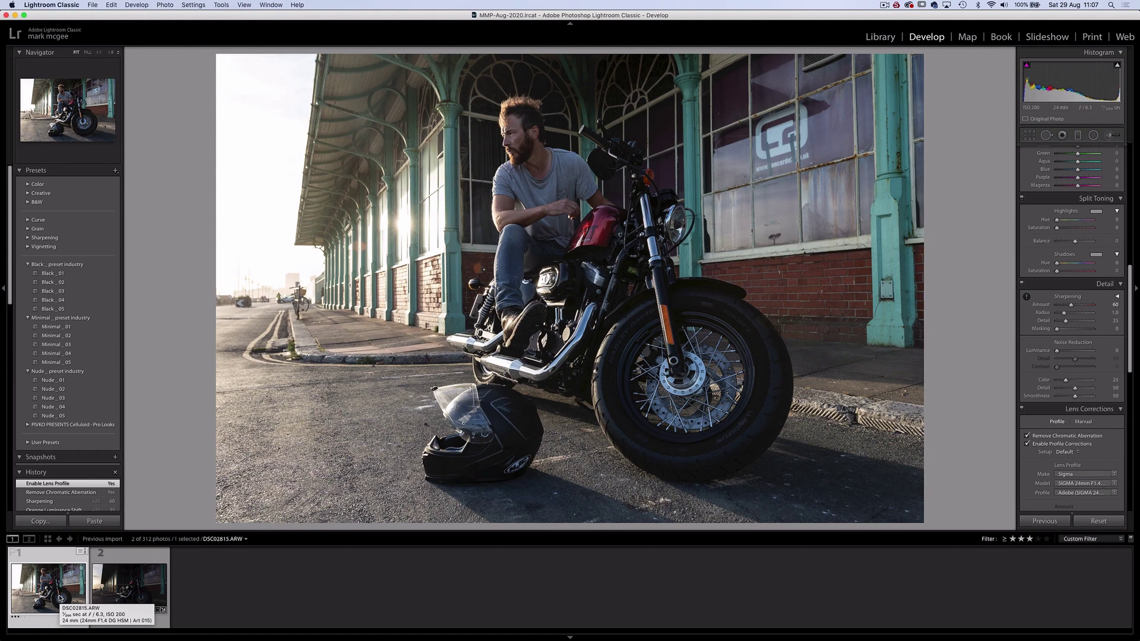
{"action": "left_click", "coordinate": [129, 586]}
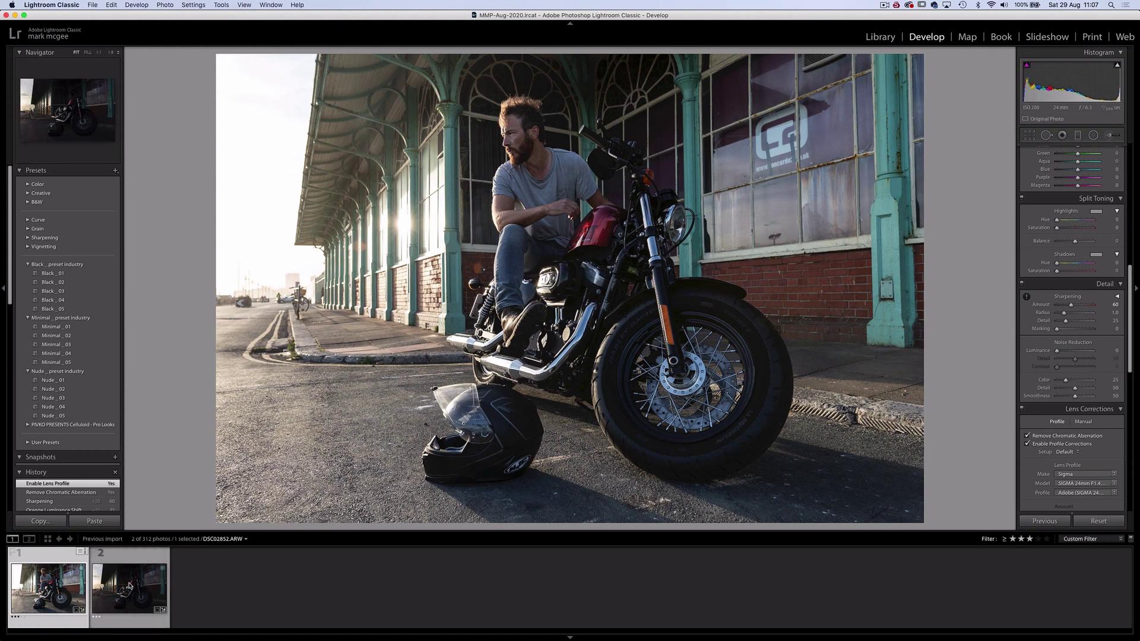
{"action": "key", "text": "super+a"}
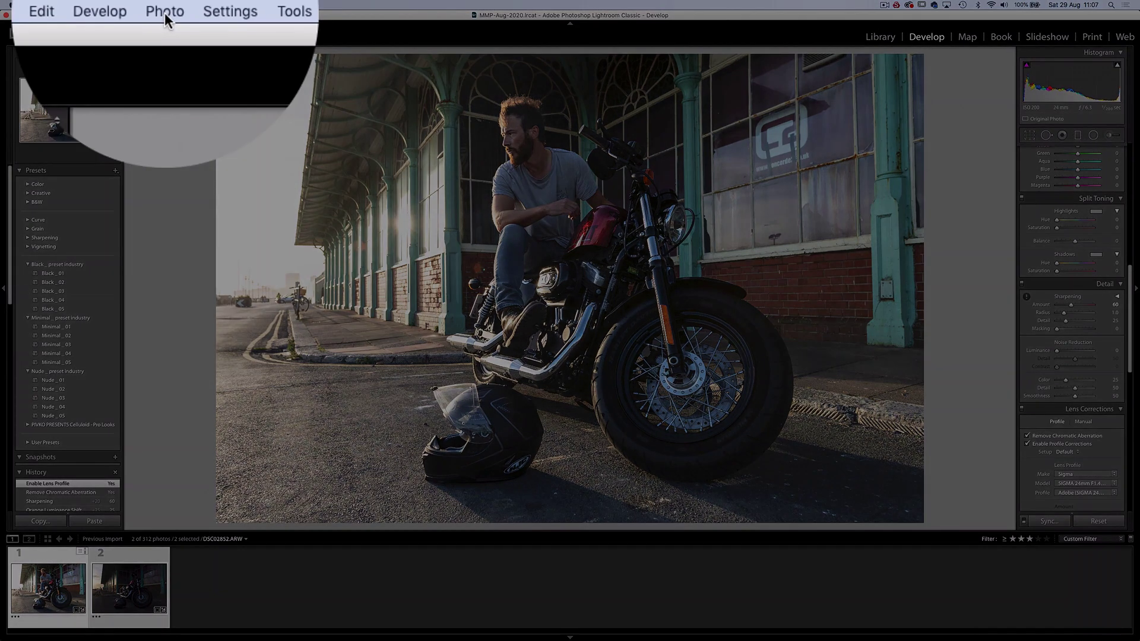
{"action": "left_click", "coordinate": [165, 4]}
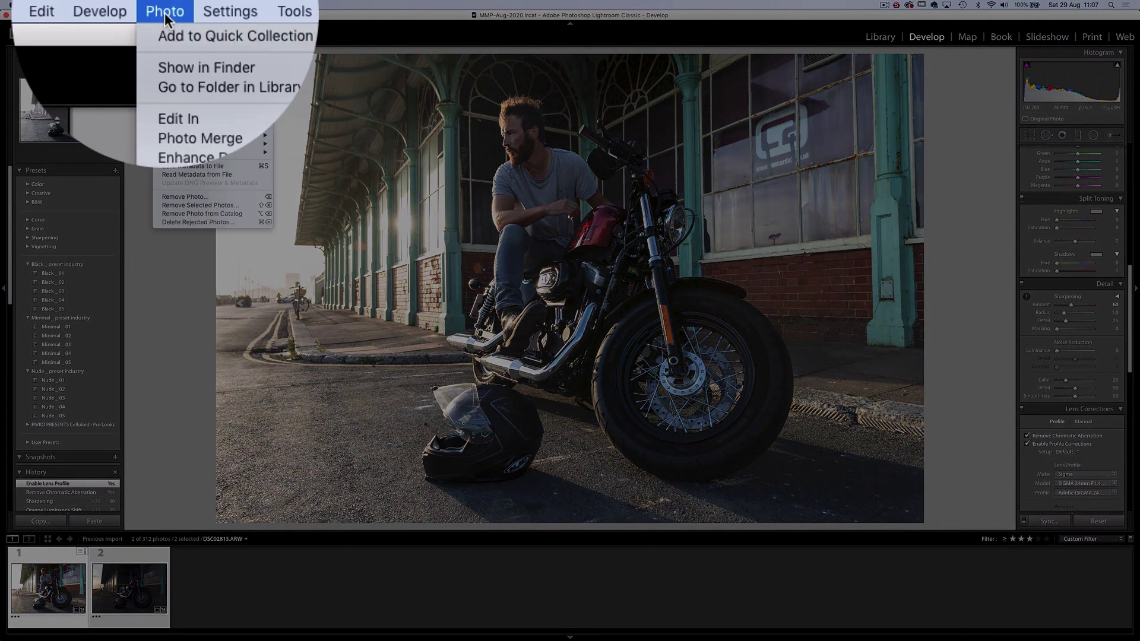
{"action": "mouse_move", "coordinate": [208, 116]}
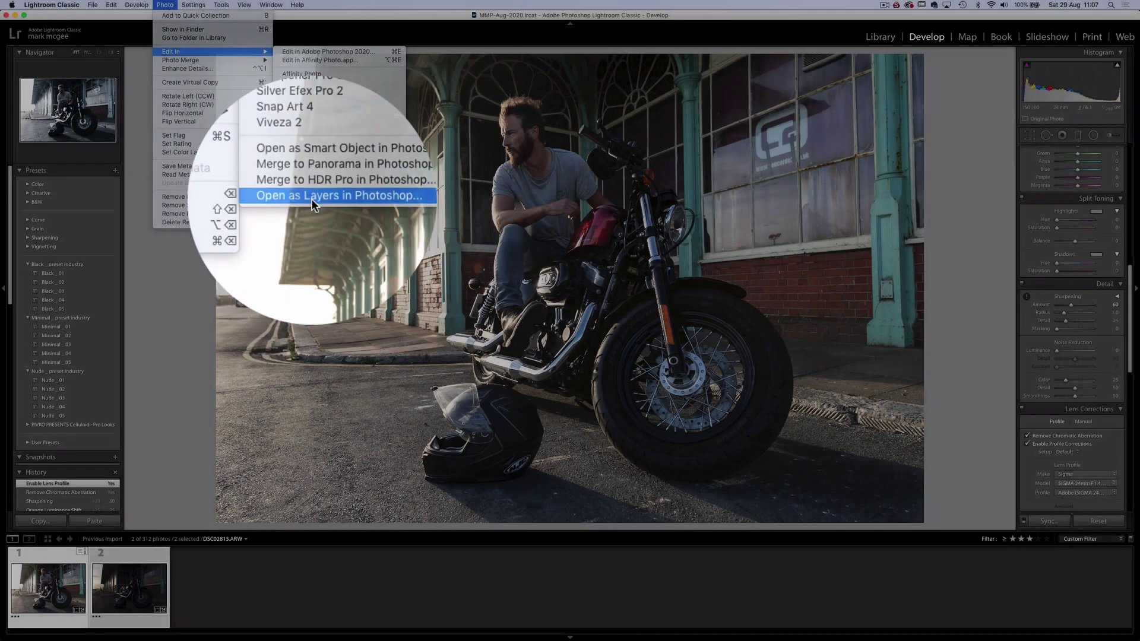
{"action": "left_click", "coordinate": [311, 198]}
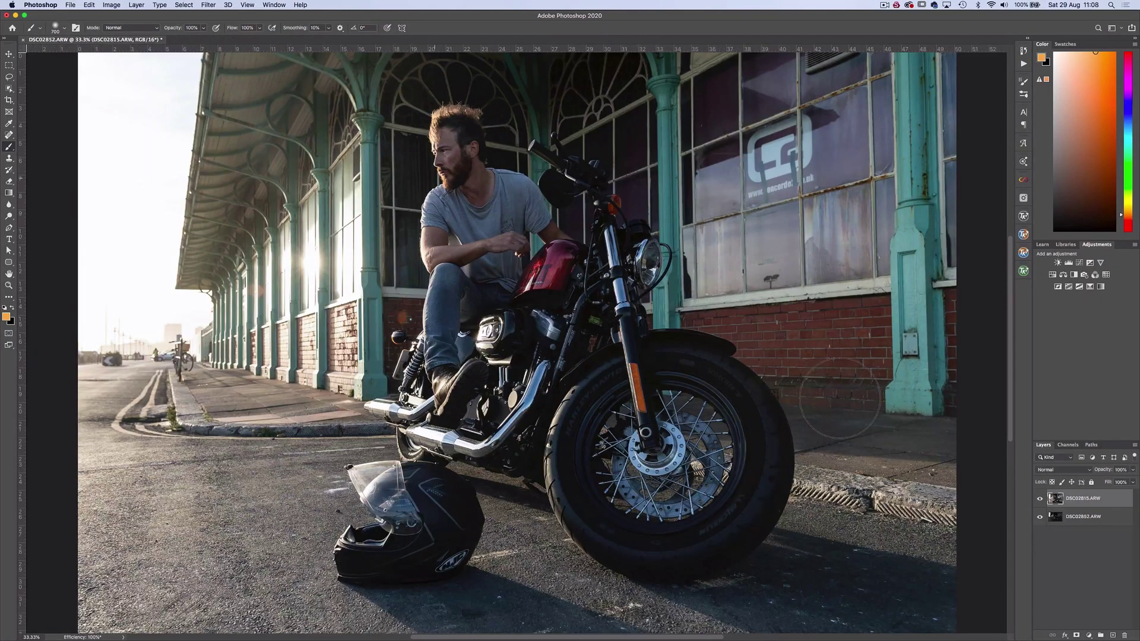
- Compare the two layers by toggling the visibility of DSC02815.ARW, and lower that layer's opacity to 50%
{"action": "left_click", "coordinate": [1040, 499]}
{"action": "left_click", "coordinate": [1040, 500]}
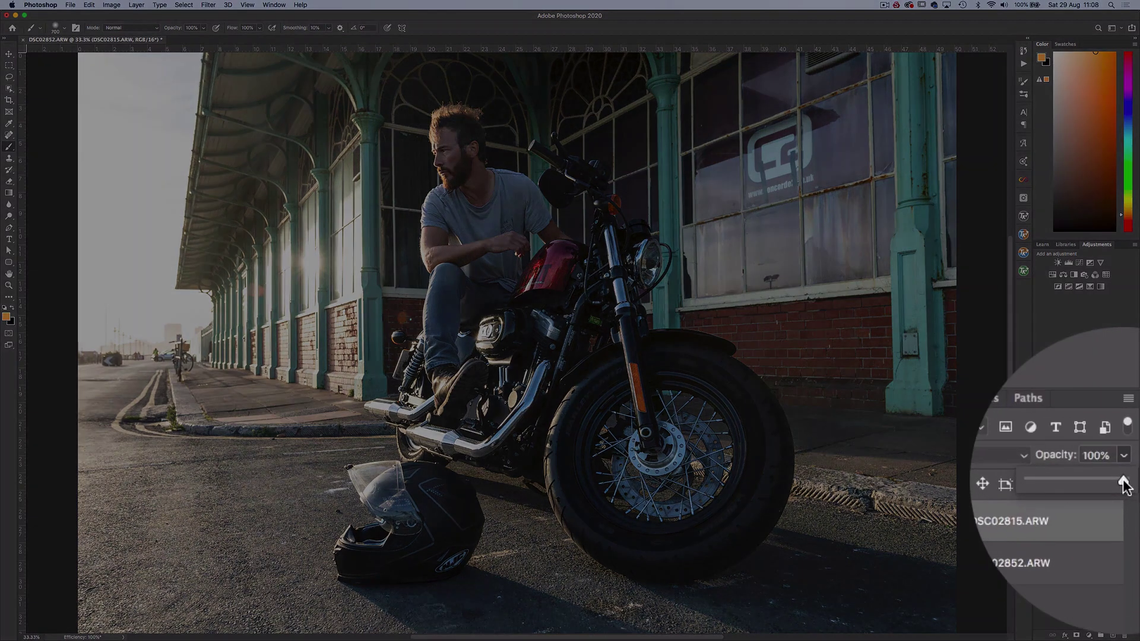
{"action": "left_click_drag", "start_coordinate": [1132, 482], "coordinate": [1110, 482]}
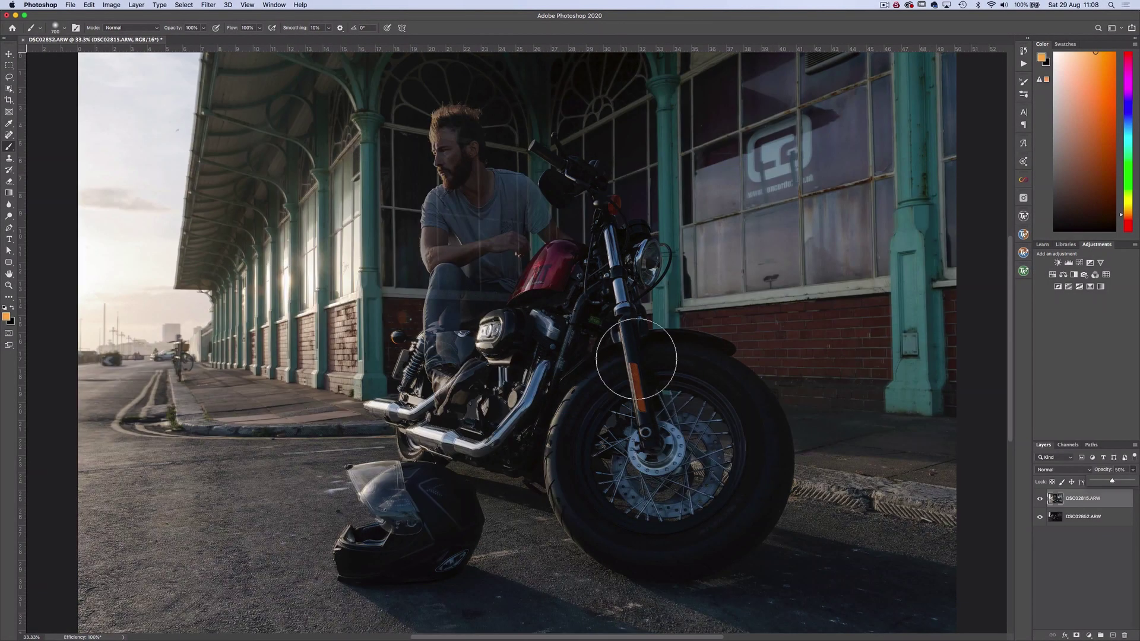
- Move the semi-transparent DSC02815.ARW layer slightly up and to the left so it lines up with the layer beneath
{"action": "scroll", "coordinate": [534, 332], "scroll_direction": "up", "scroll_amount": 3}
{"action": "key", "text": "v"}
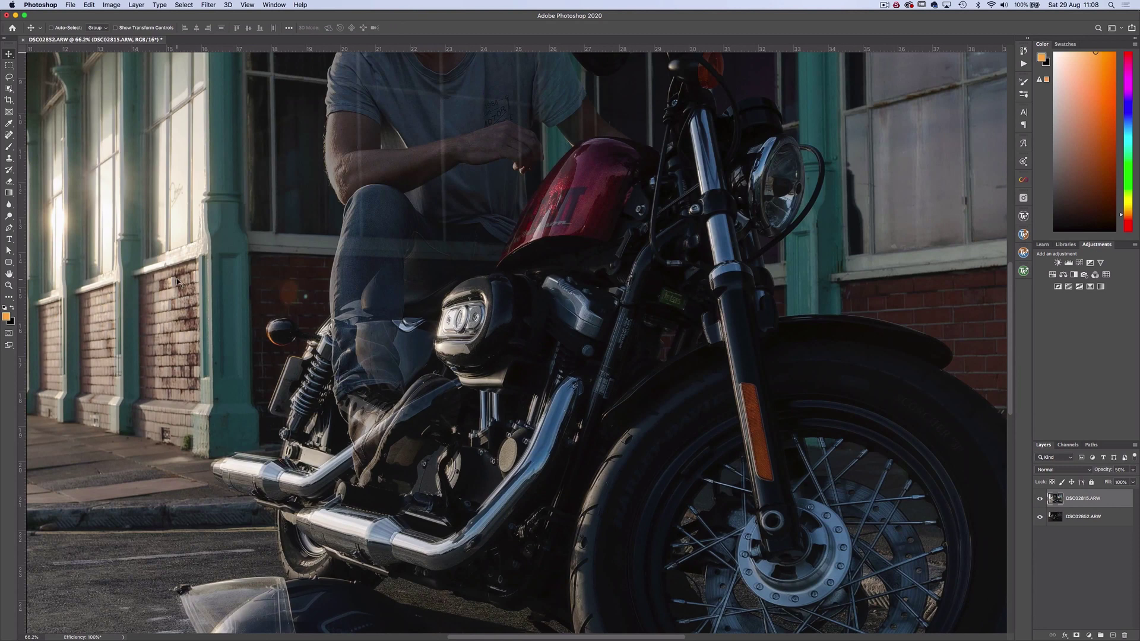
{"action": "scroll", "coordinate": [178, 283], "scroll_direction": "up", "scroll_amount": 2}
{"action": "scroll", "coordinate": [178, 283], "scroll_direction": "left", "scroll_amount": 5}
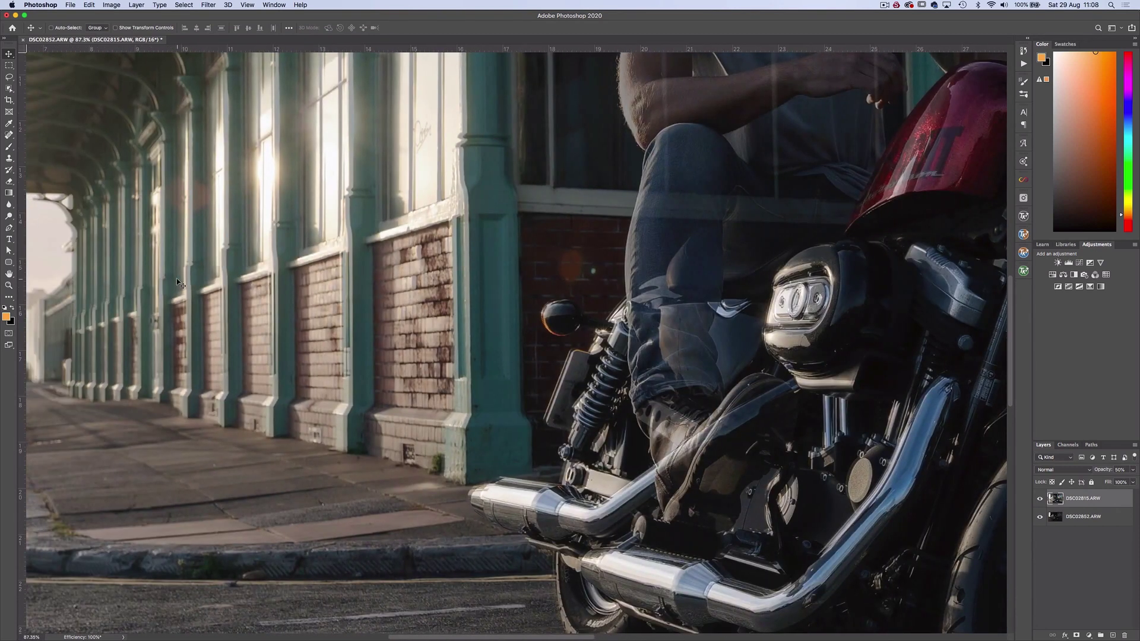
{"action": "left_click_drag", "start_coordinate": [420, 346], "coordinate": [418, 341]}
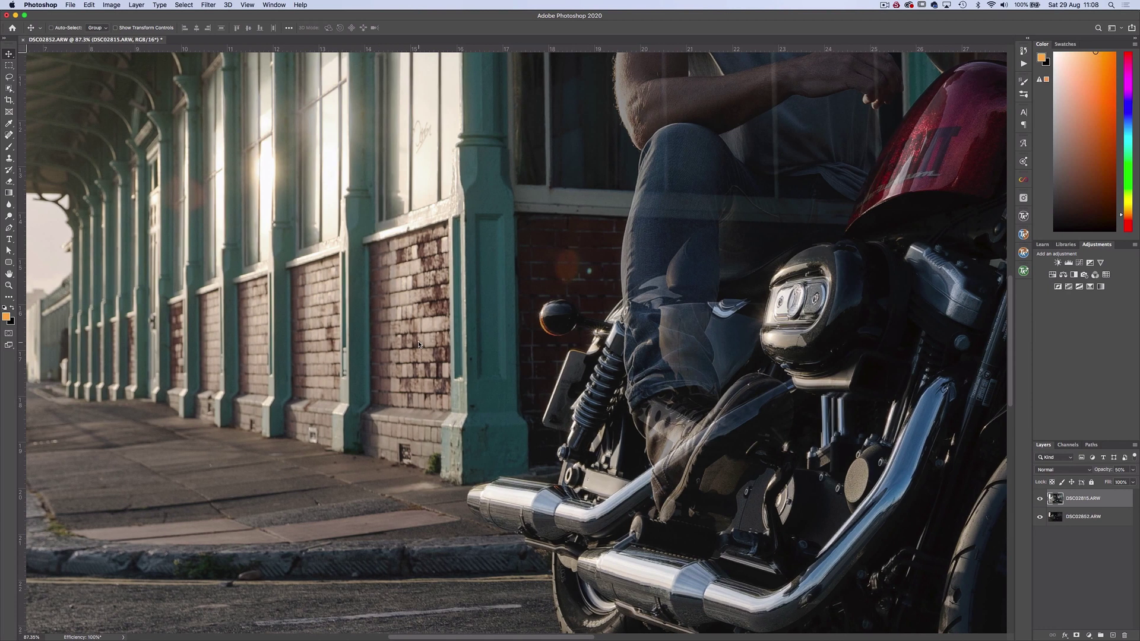
- Restore the DSC02815.ARW layer's opacity to 100% and add a layer mask to it
{"action": "left_click", "coordinate": [1133, 470]}
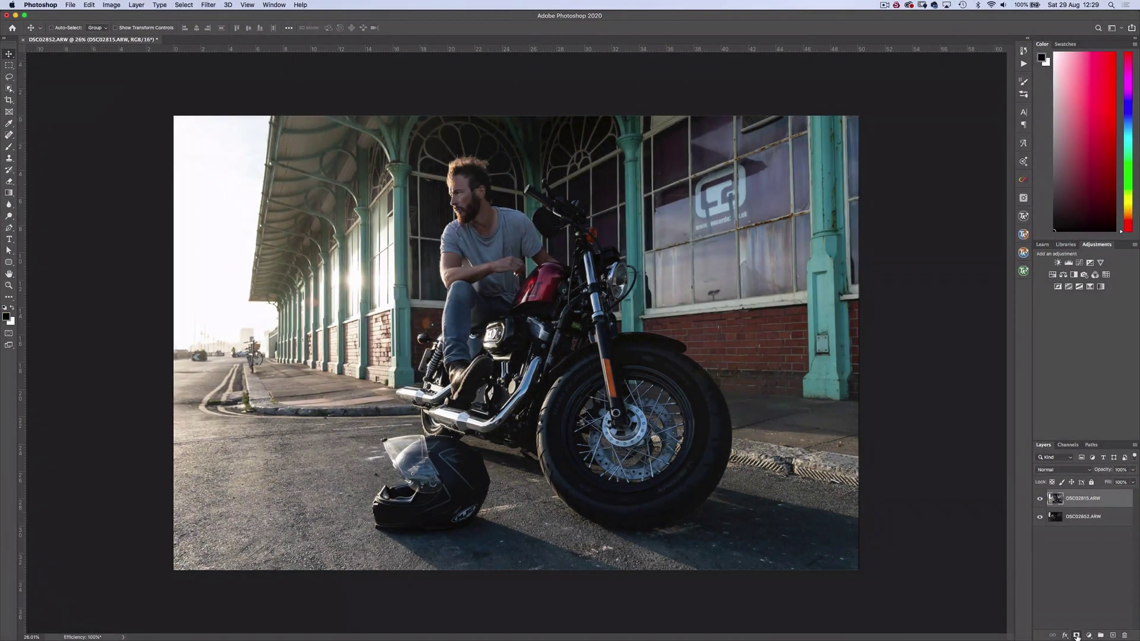
{"action": "left_click", "coordinate": [1076, 636]}
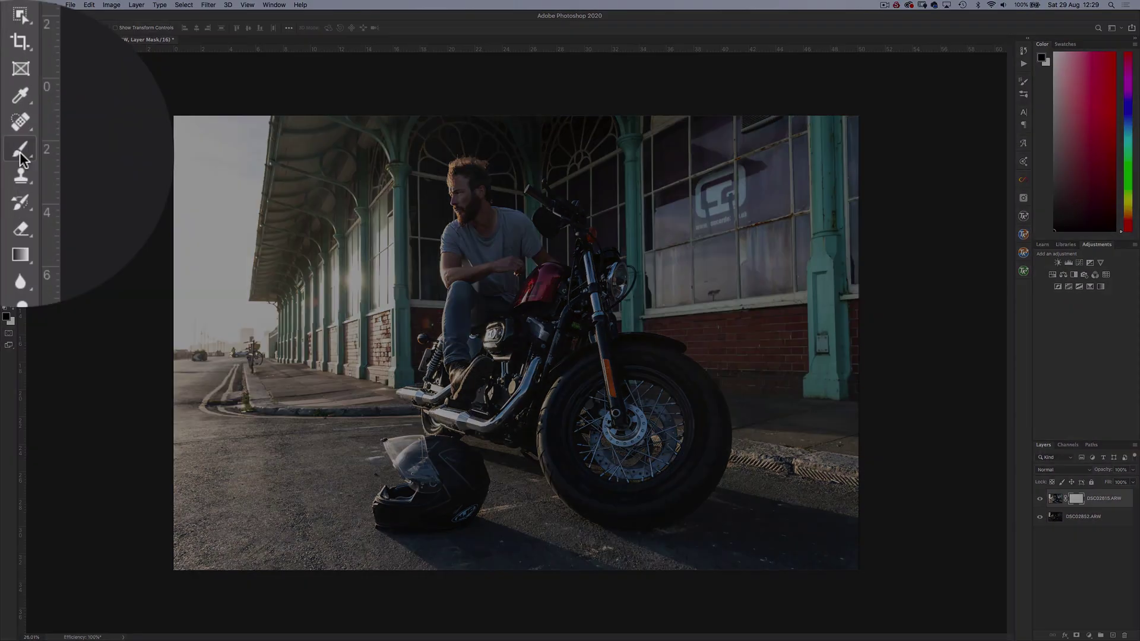
- With a soft round brush, paint black on the DSC02815.ARW mask over the bright sky beside the arcade
{"action": "right_click", "coordinate": [10, 147]}
{"action": "left_click", "coordinate": [101, 142]}
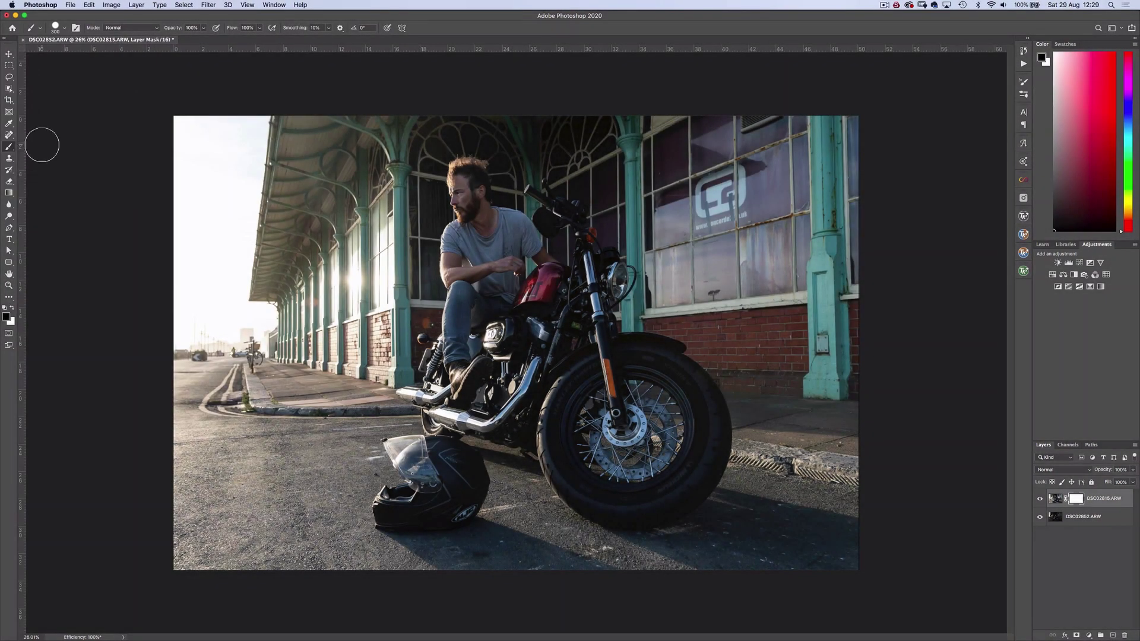
{"action": "left_click", "coordinate": [57, 27]}
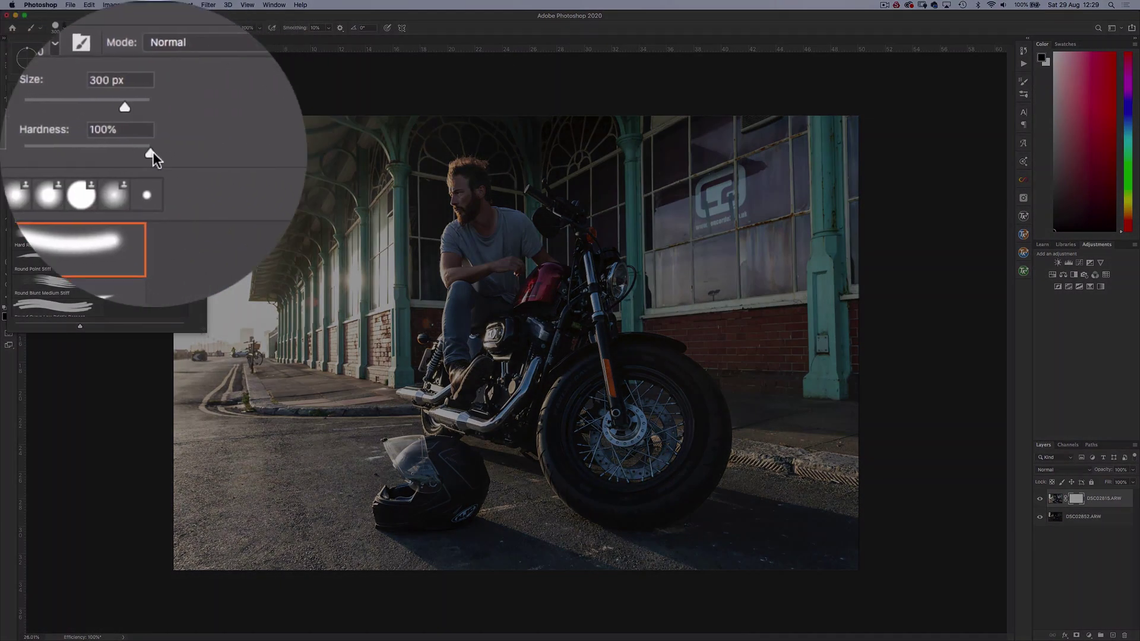
{"action": "left_click", "coordinate": [114, 195]}
{"action": "key", "text": "Return"}
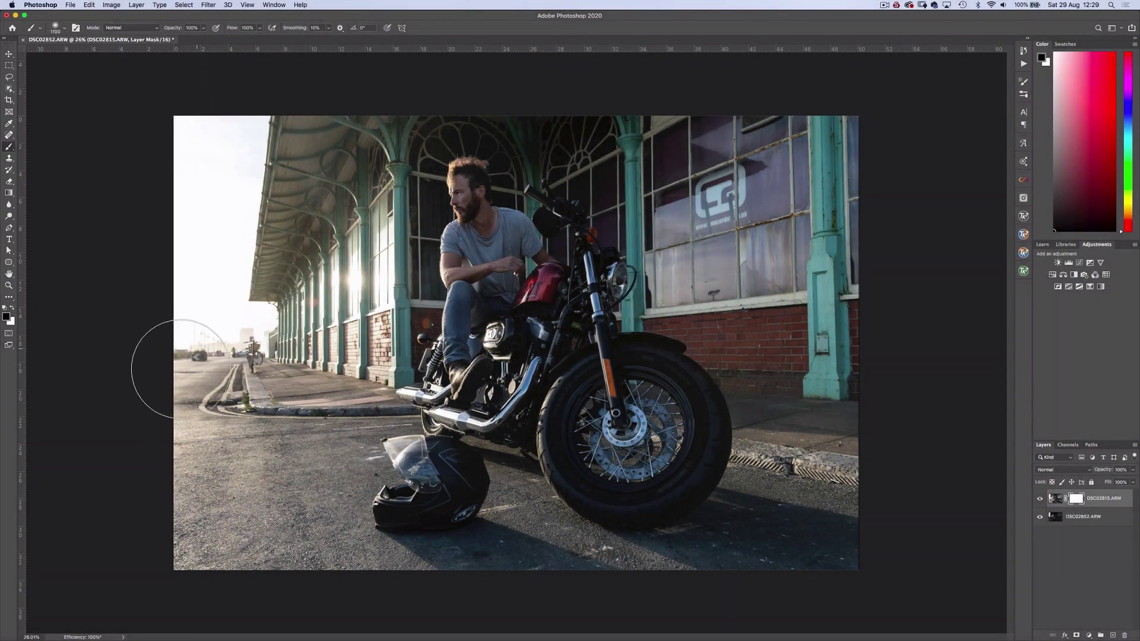
{"action": "mouse_move", "coordinate": [191, 357]}
{"action": "left_mouse_down"}
{"action": "mouse_move", "coordinate": [199, 159]}
{"action": "mouse_move", "coordinate": [237, 108]}
{"action": "left_mouse_up"}
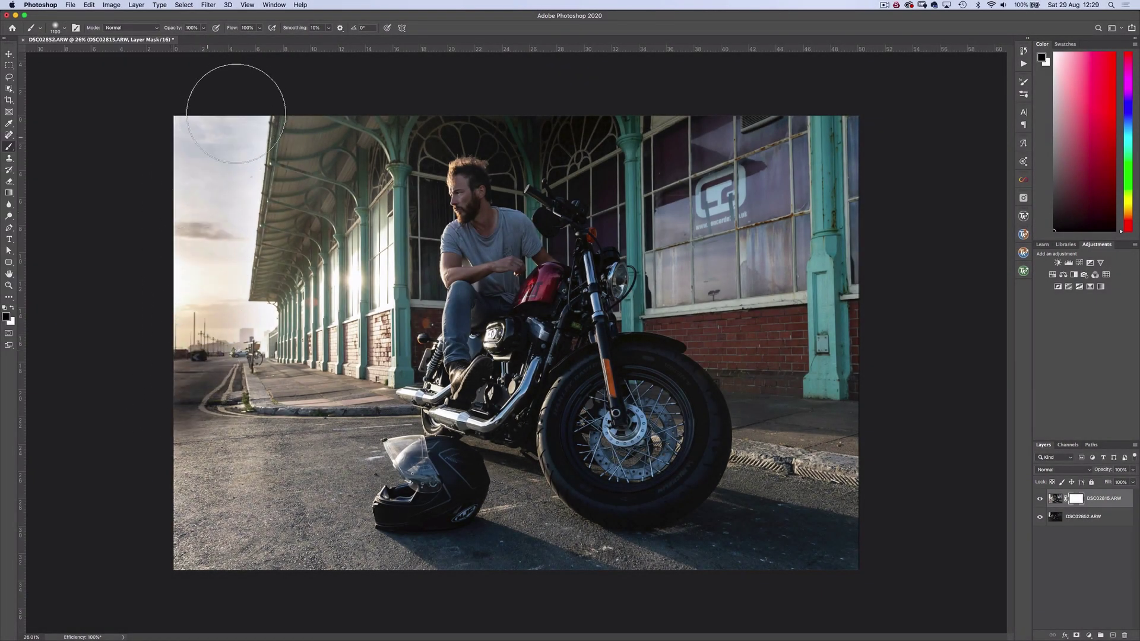
- Continue painting black on the mask over the arcade roof and the left edge of the road, enlarging the brush to 1400 px
{"action": "mouse_move", "coordinate": [166, 305]}
{"action": "left_mouse_down"}
{"action": "mouse_move", "coordinate": [237, 325]}
{"action": "mouse_move", "coordinate": [303, 145]}
{"action": "mouse_move", "coordinate": [332, 99]}
{"action": "mouse_move", "coordinate": [308, 142]}
{"action": "mouse_move", "coordinate": [335, 175]}
{"action": "mouse_move", "coordinate": [318, 191]}
{"action": "mouse_move", "coordinate": [321, 136]}
{"action": "mouse_move", "coordinate": [344, 357]}
{"action": "mouse_move", "coordinate": [286, 373]}
{"action": "mouse_move", "coordinate": [154, 517]}
{"action": "mouse_move", "coordinate": [180, 348]}
{"action": "mouse_move", "coordinate": [340, 338]}
{"action": "mouse_move", "coordinate": [227, 239]}
{"action": "mouse_move", "coordinate": [131, 359]}
{"action": "mouse_move", "coordinate": [120, 443]}
{"action": "mouse_move", "coordinate": [171, 525]}
{"action": "mouse_move", "coordinate": [106, 532]}
{"action": "left_mouse_up"}
{"action": "key", "text": "bracketright"}
{"action": "key", "text": "bracketright"}
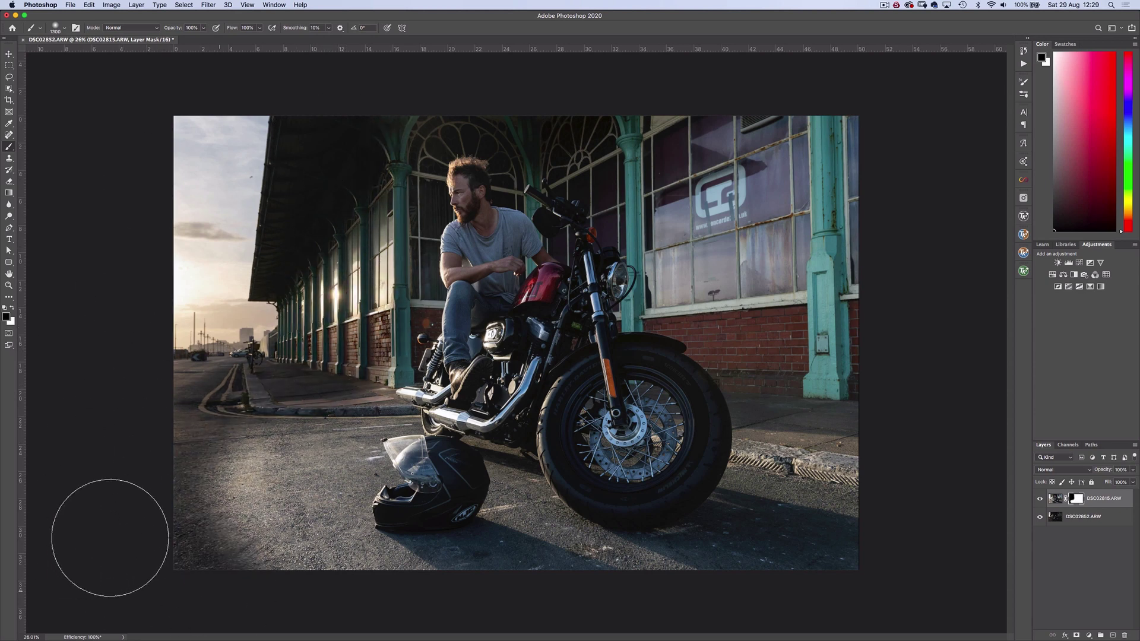
{"action": "left_click_drag", "start_coordinate": [287, 631], "coordinate": [191, 570]}
{"action": "key", "text": "bracketright"}
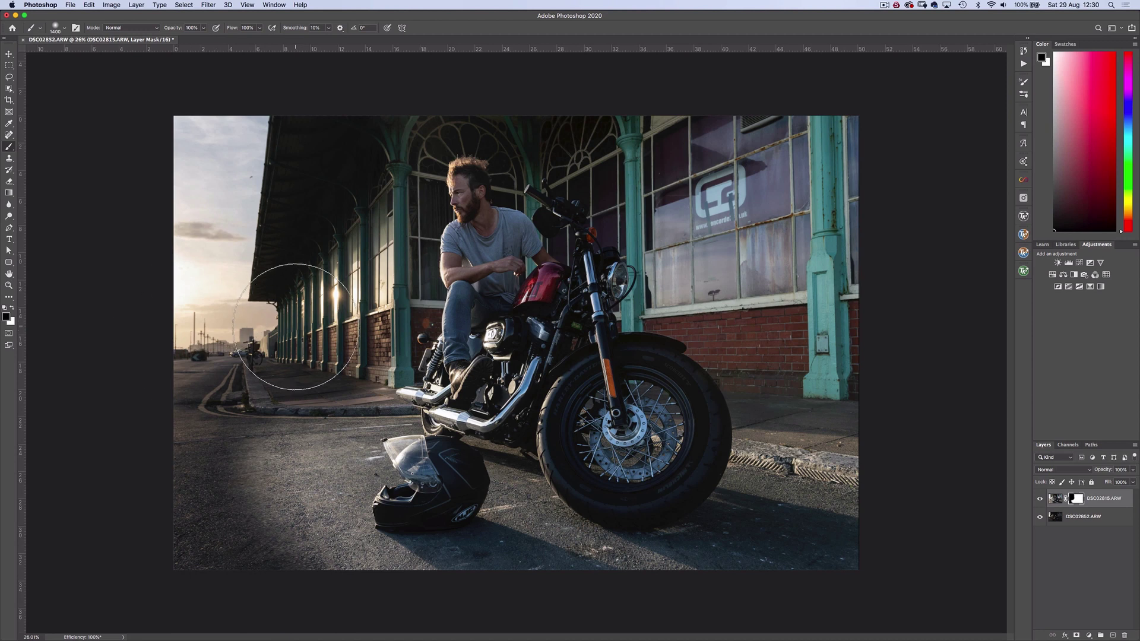
- Paint white on the mask at 3% flow with a brush of about 1000 px to soften the dark patch on the road
{"action": "key", "text": "bracketleft"}
{"action": "key", "text": "bracketleft"}
{"action": "key", "text": "bracketleft"}
{"action": "key", "text": "bracketleft"}
{"action": "key", "text": "bracketleft"}
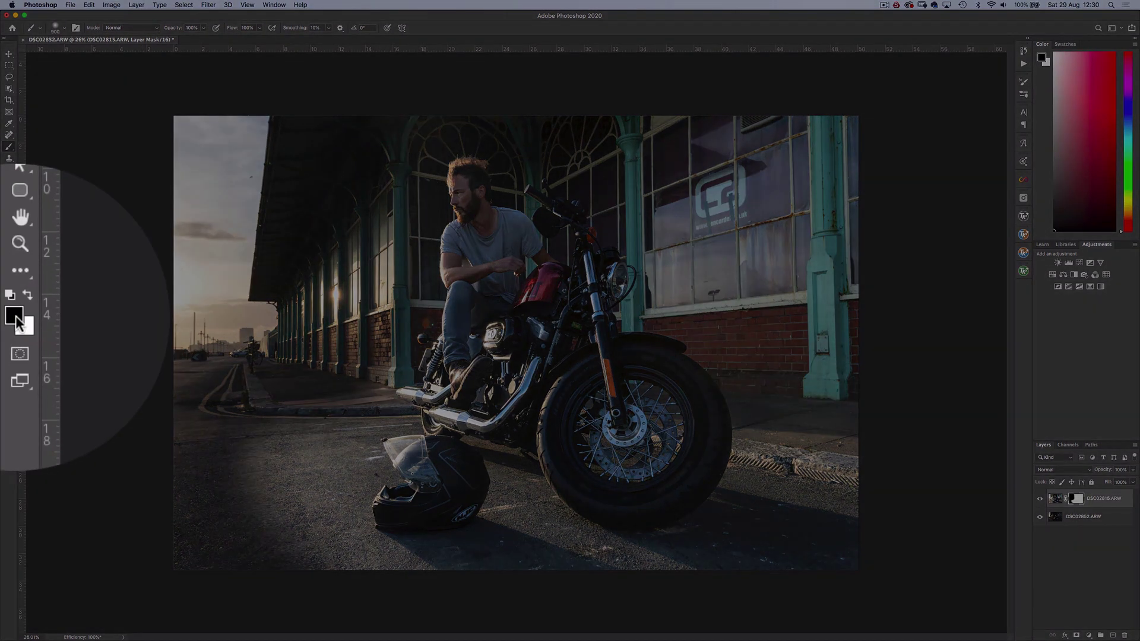
{"action": "key", "text": "x"}
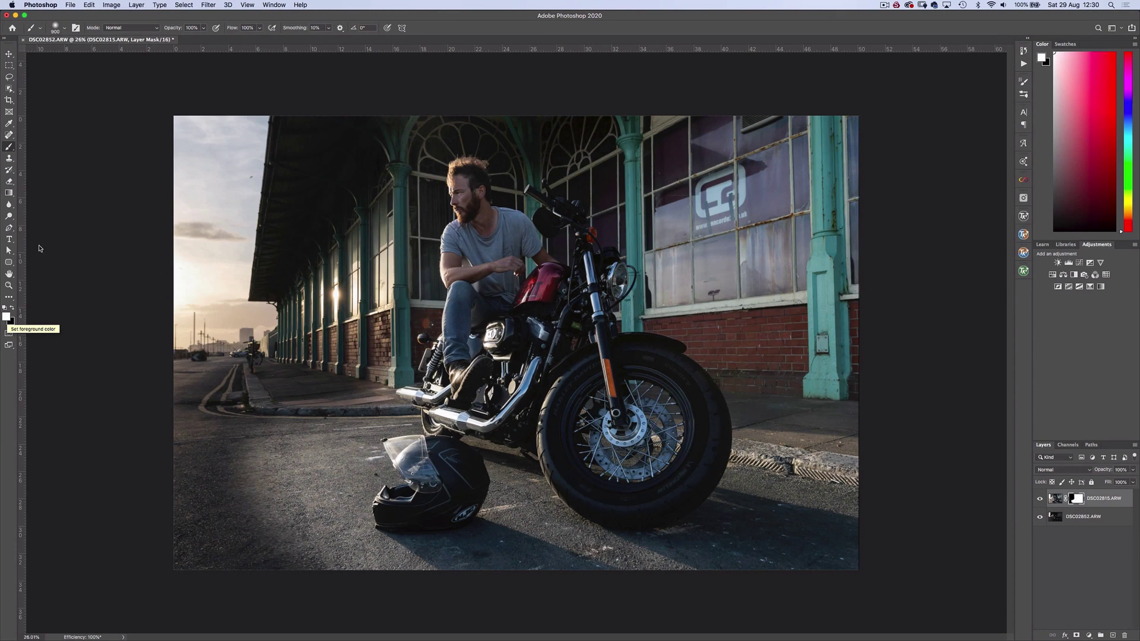
{"action": "left_click", "coordinate": [260, 28]}
{"action": "left_click_drag", "start_coordinate": [261, 39], "coordinate": [219, 39]}
{"action": "key", "text": "bracketright"}
{"action": "key", "text": "bracketleft"}
{"action": "key", "text": "bracketleft"}
{"action": "mouse_move", "coordinate": [203, 387]}
{"action": "left_mouse_down"}
{"action": "mouse_move", "coordinate": [238, 380]}
{"action": "mouse_move", "coordinate": [212, 407]}
{"action": "mouse_move", "coordinate": [270, 489]}
{"action": "mouse_move", "coordinate": [261, 469]}
{"action": "left_mouse_up"}
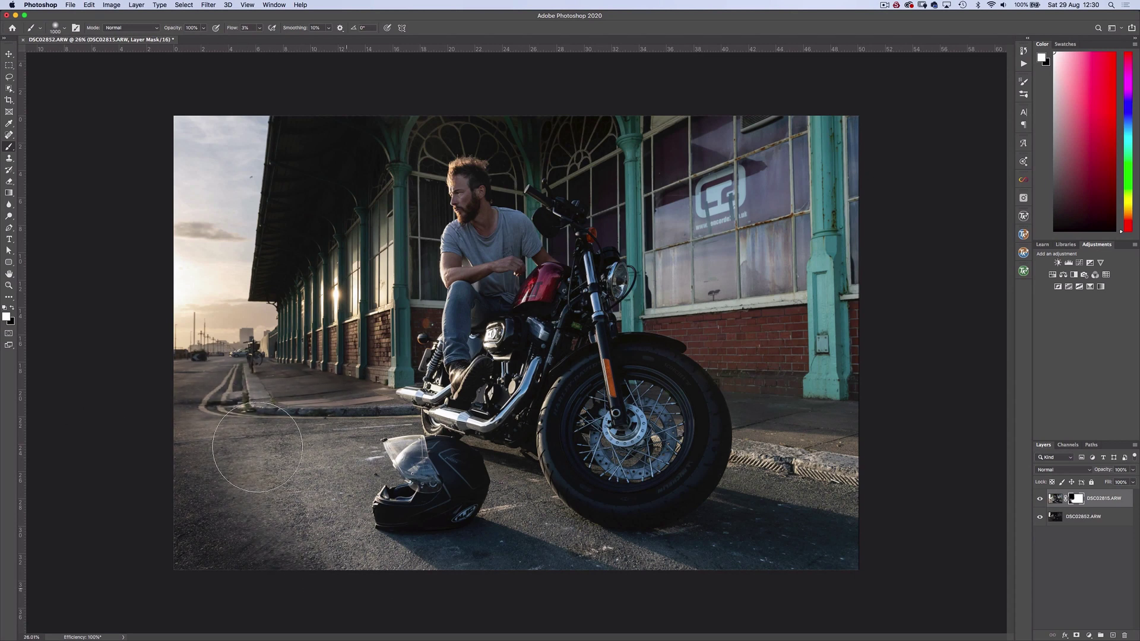
- Touch up the mask around the arcade columns beside the man in black with a 300 px brush
{"action": "key", "text": "bracketleft"}
{"action": "key", "text": "bracketleft"}
{"action": "key", "text": "bracketleft"}
{"action": "key", "text": "x"}
{"action": "key", "text": "bracketleft"}
{"action": "key", "text": "bracketleft"}
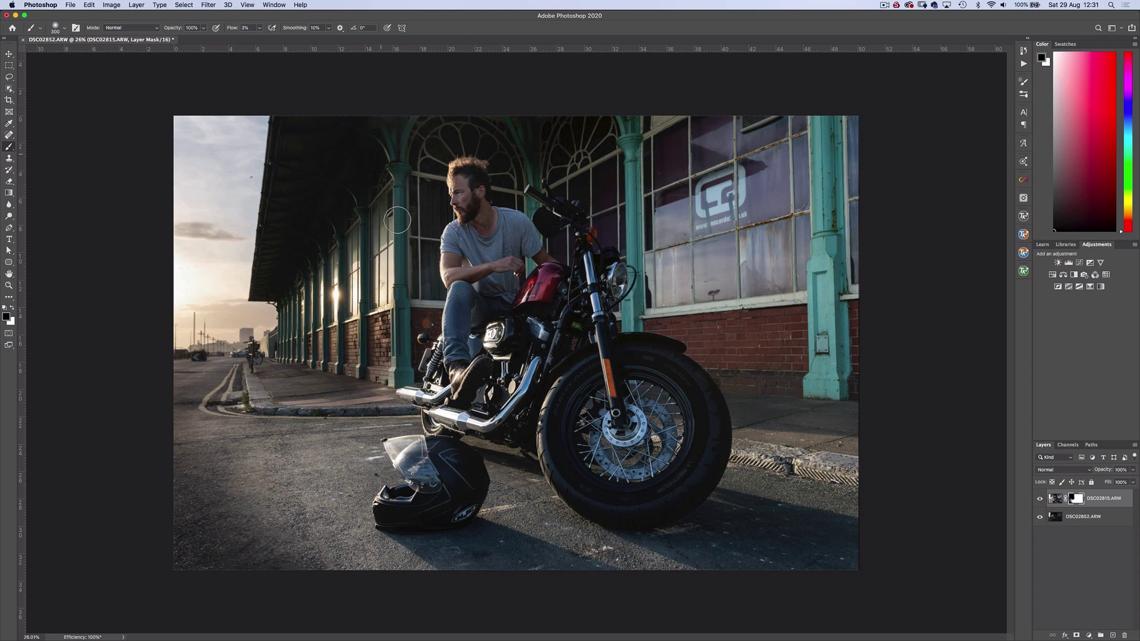
- Bring back the brighter exposure around the motorcycle's front wheel in white with a 700 px brush on the mask
{"action": "key", "text": "x"}
{"action": "key", "text": "bracketright"}
{"action": "key", "text": "bracketright"}
{"action": "key", "text": "bracketright"}
{"action": "key", "text": "bracketright"}
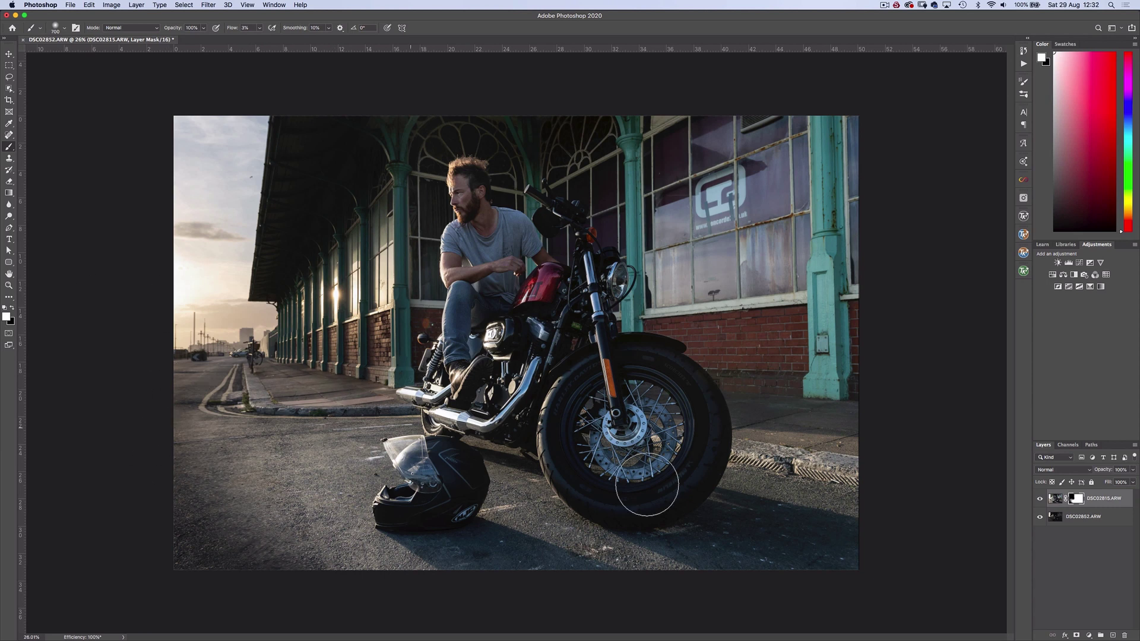
- Disable and re-enable the DSC02815.ARW layer mask to compare the image with and without the blend
{"action": "right_click", "coordinate": [1079, 502]}
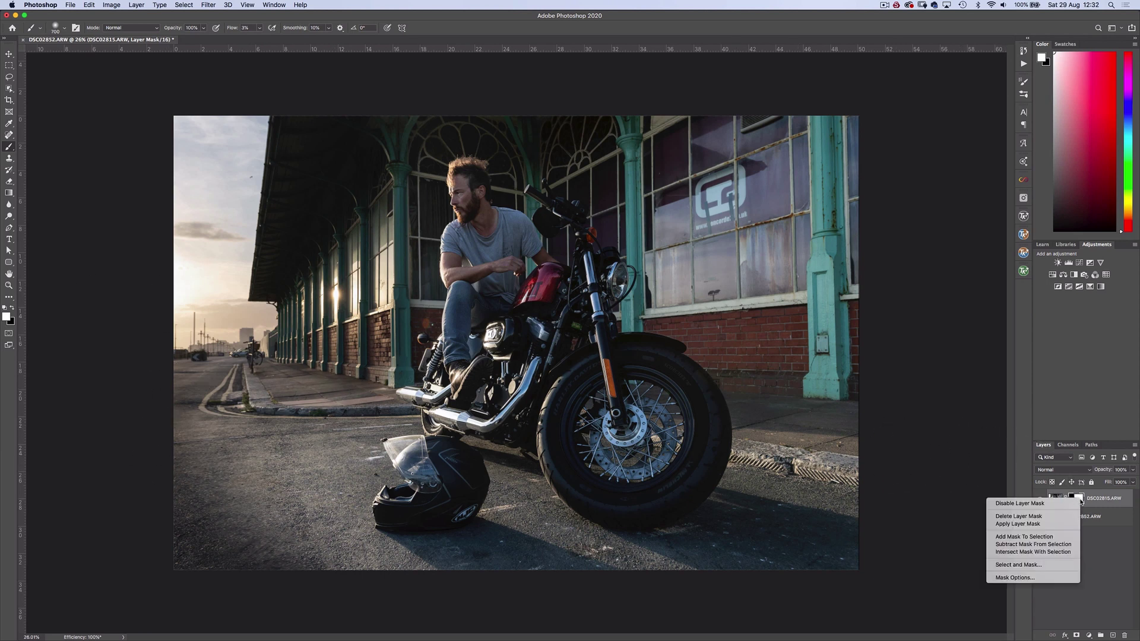
{"action": "left_click", "coordinate": [1052, 504]}
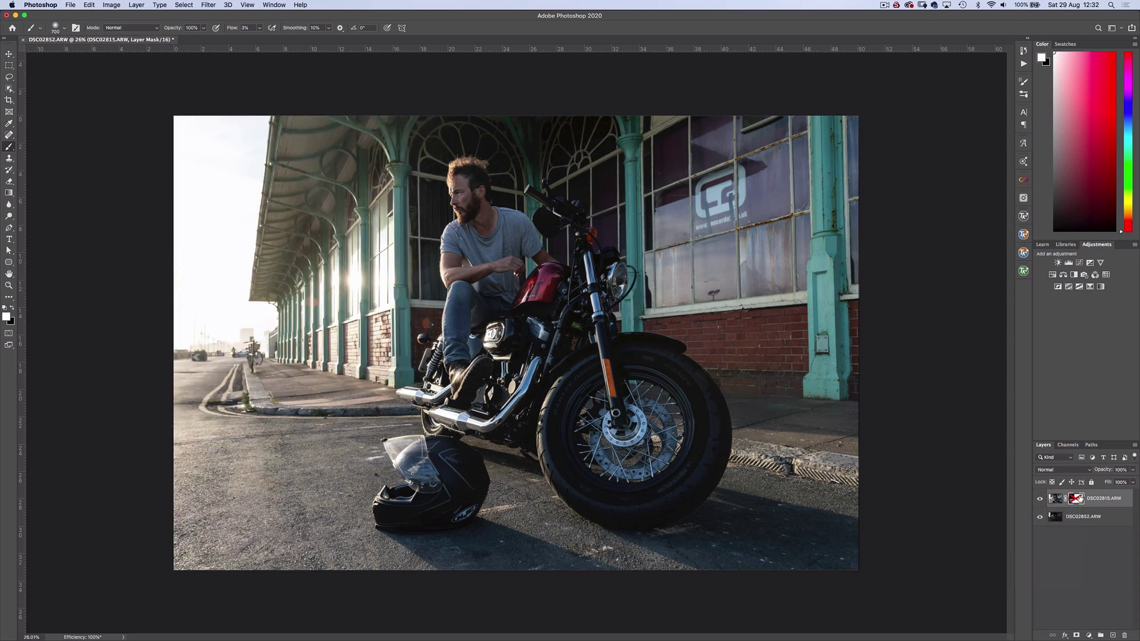
{"action": "right_click", "coordinate": [1080, 497]}
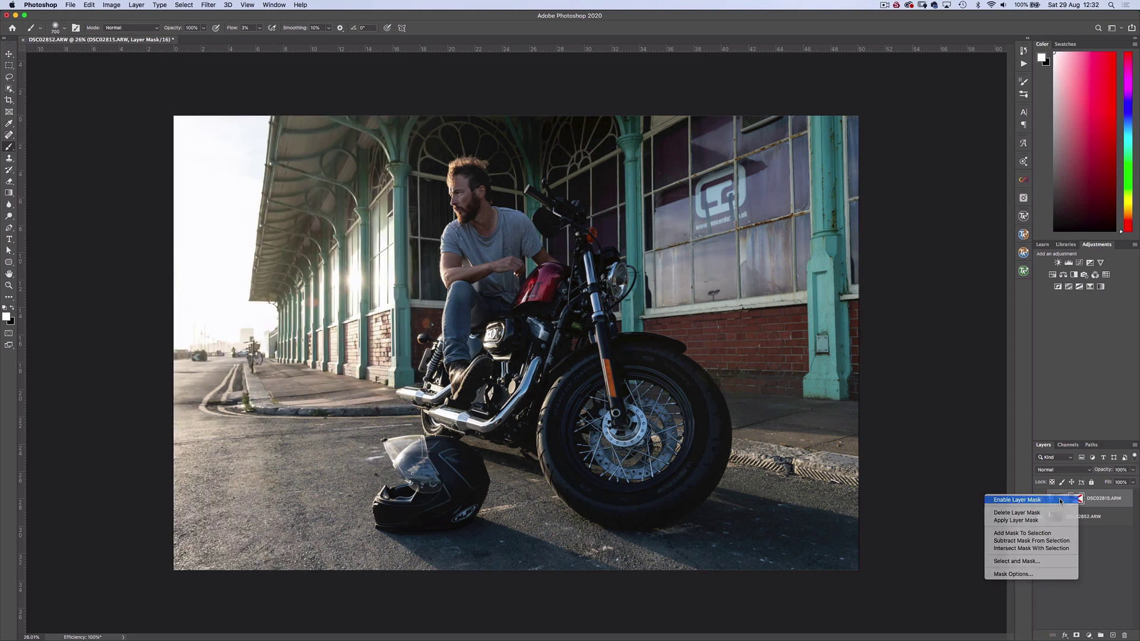
{"action": "left_click", "coordinate": [1061, 500]}
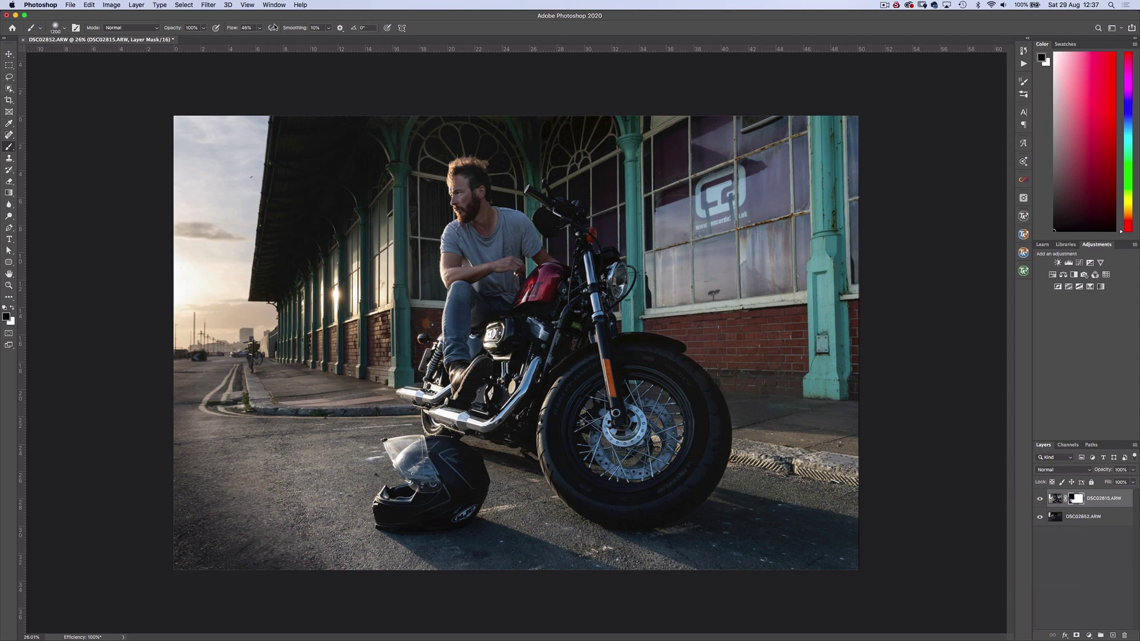
- Adjust the brush flow and paint black on the mask with a larger brush over the windows and wall behind the motorcycle
{"action": "left_click", "coordinate": [259, 28]}
{"action": "left_click_drag", "start_coordinate": [247, 44], "coordinate": [250, 44]}
{"action": "key", "text": "bracketright"}
{"action": "key", "text": "bracketright"}
{"action": "mouse_move", "coordinate": [890, 255]}
{"action": "left_mouse_down"}
{"action": "mouse_move", "coordinate": [891, 356]}
{"action": "mouse_move", "coordinate": [781, 233]}
{"action": "mouse_move", "coordinate": [885, 386]}
{"action": "mouse_move", "coordinate": [674, 94]}
{"action": "mouse_move", "coordinate": [872, 407]}
{"action": "mouse_move", "coordinate": [739, 153]}
{"action": "mouse_move", "coordinate": [755, 158]}
{"action": "mouse_move", "coordinate": [764, 122]}
{"action": "left_mouse_up"}
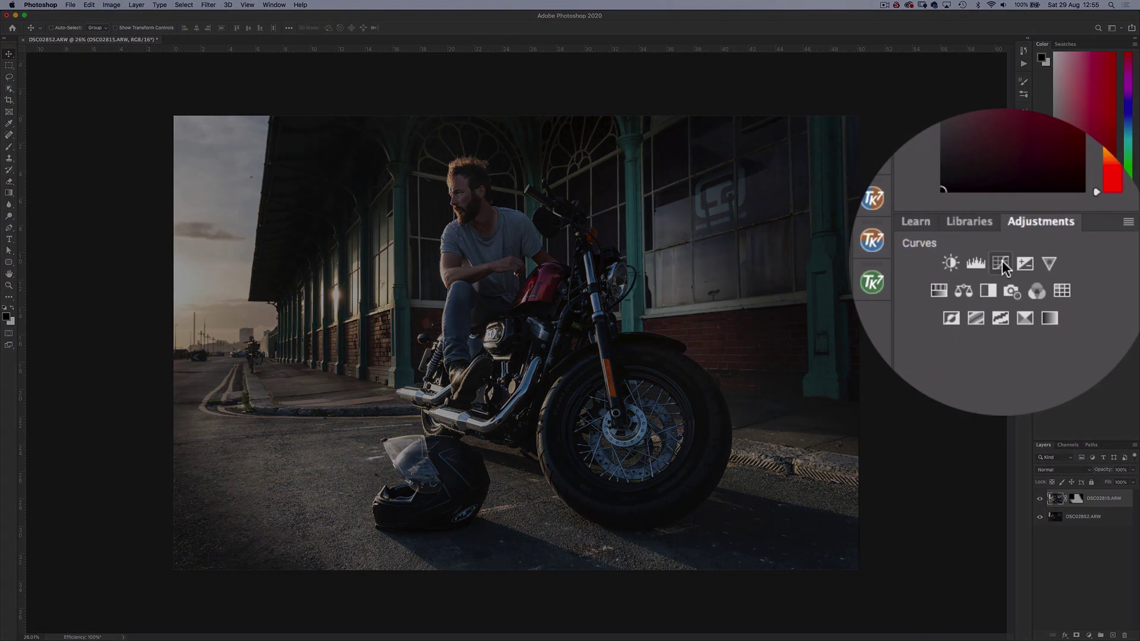
- Add a Curves adjustment layer with the middle of the RGB curve raised slightly, and invert its mask to black
{"action": "left_click", "coordinate": [1079, 263]}
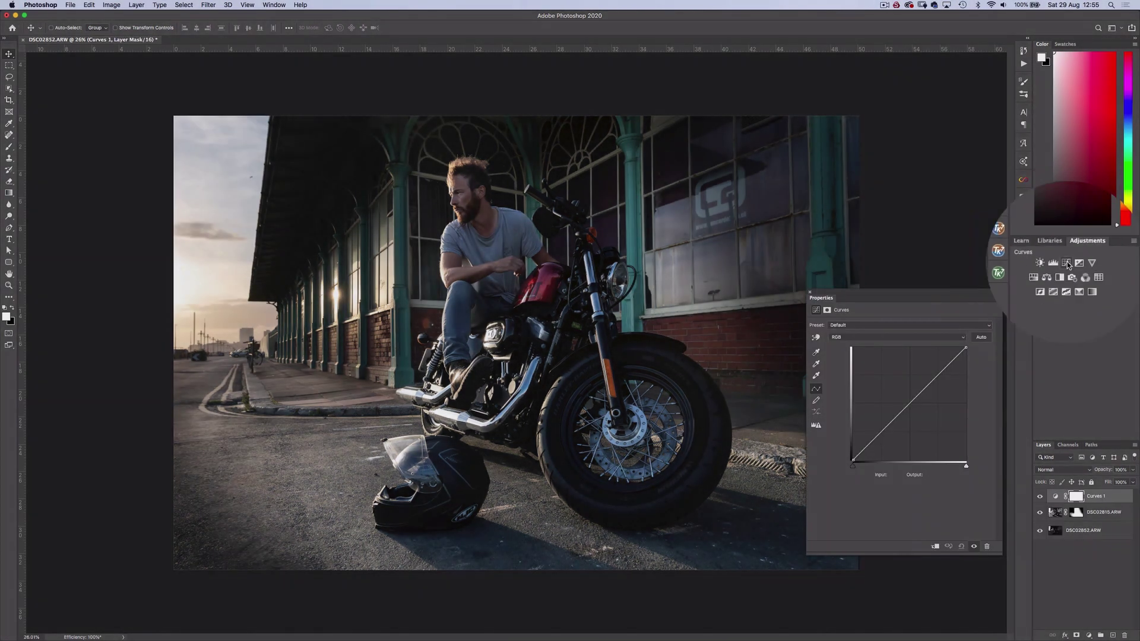
{"action": "left_click", "coordinate": [908, 402]}
{"action": "left_click_drag", "start_coordinate": [907, 401], "coordinate": [907, 390]}
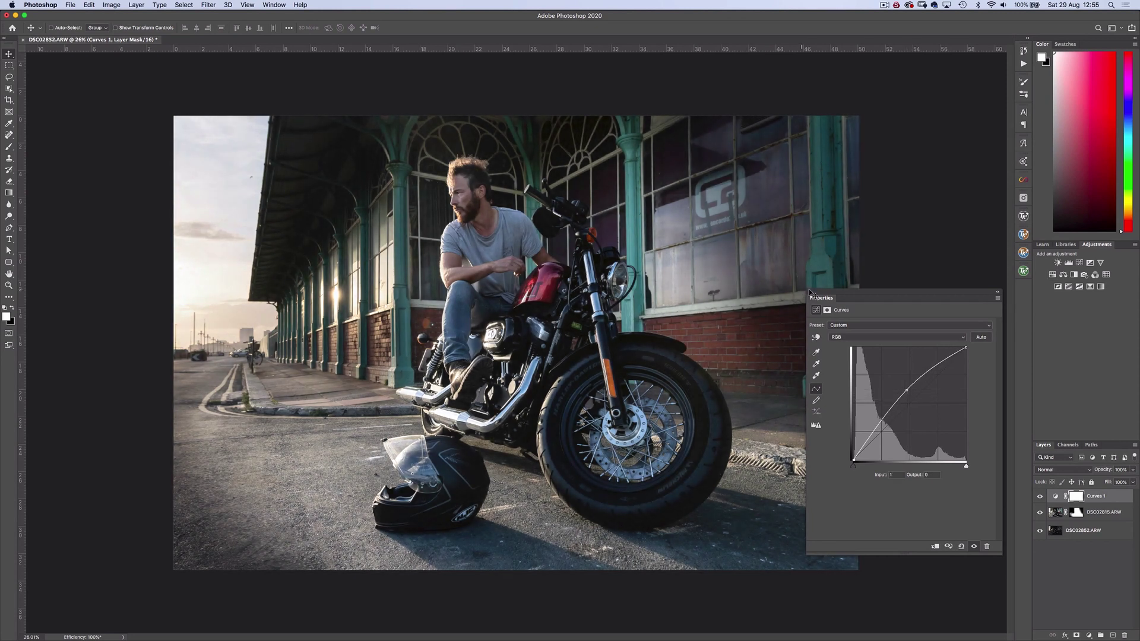
{"action": "left_click", "coordinate": [810, 293]}
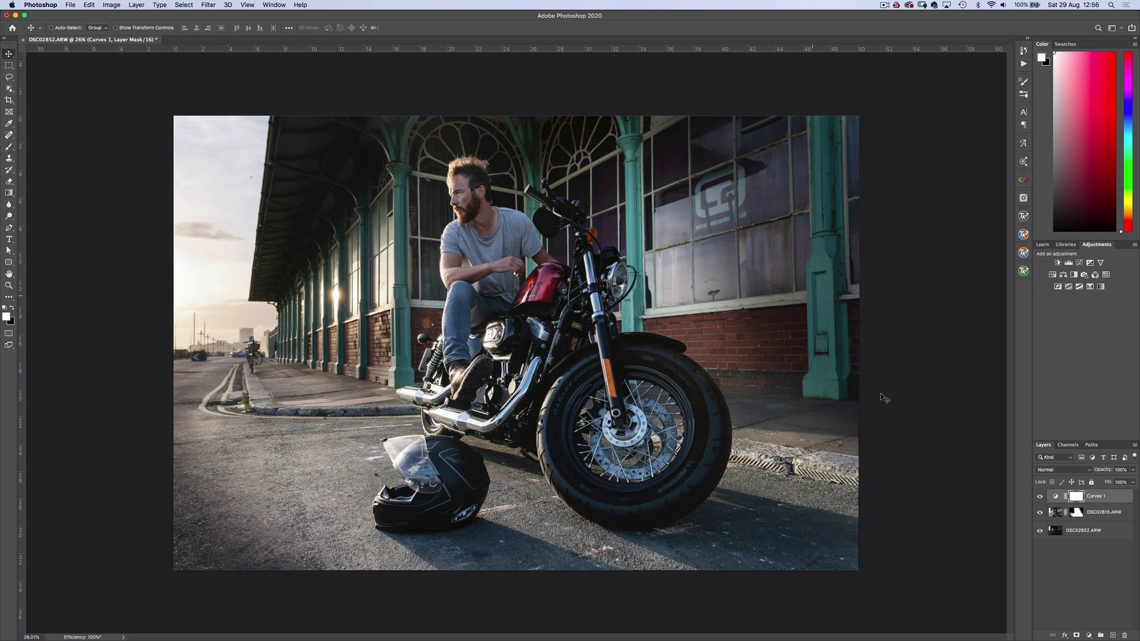
{"action": "key", "text": "super+i"}
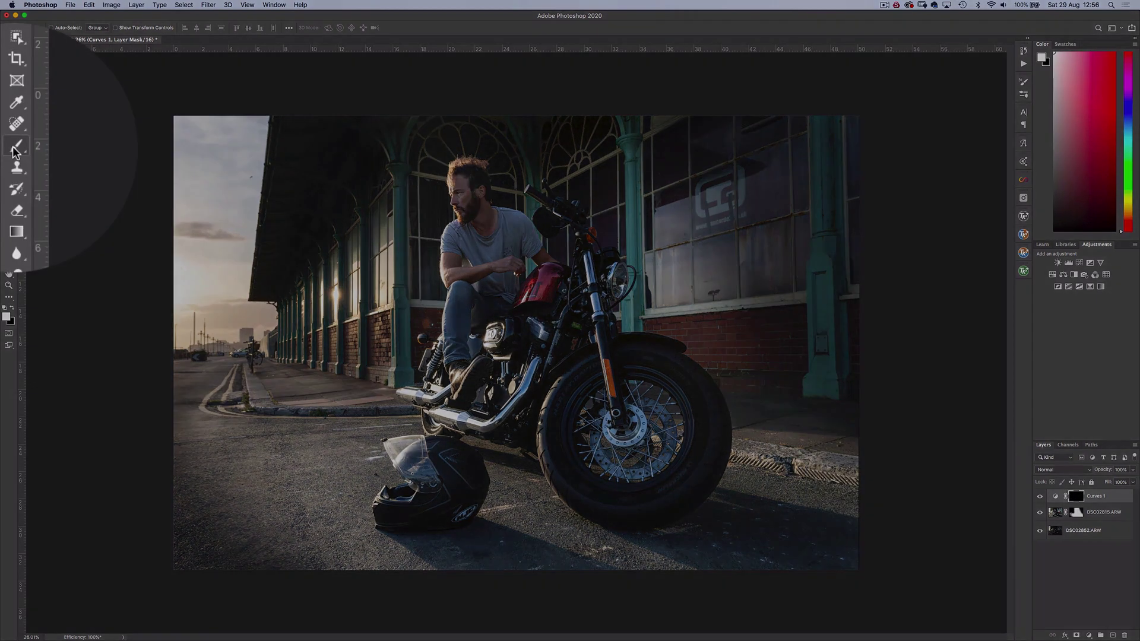
- Paint white on the Curves 1 mask over the arcade roof with a 250 px brush, and check it by toggling the layer's visibility
{"action": "right_click", "coordinate": [8, 148]}
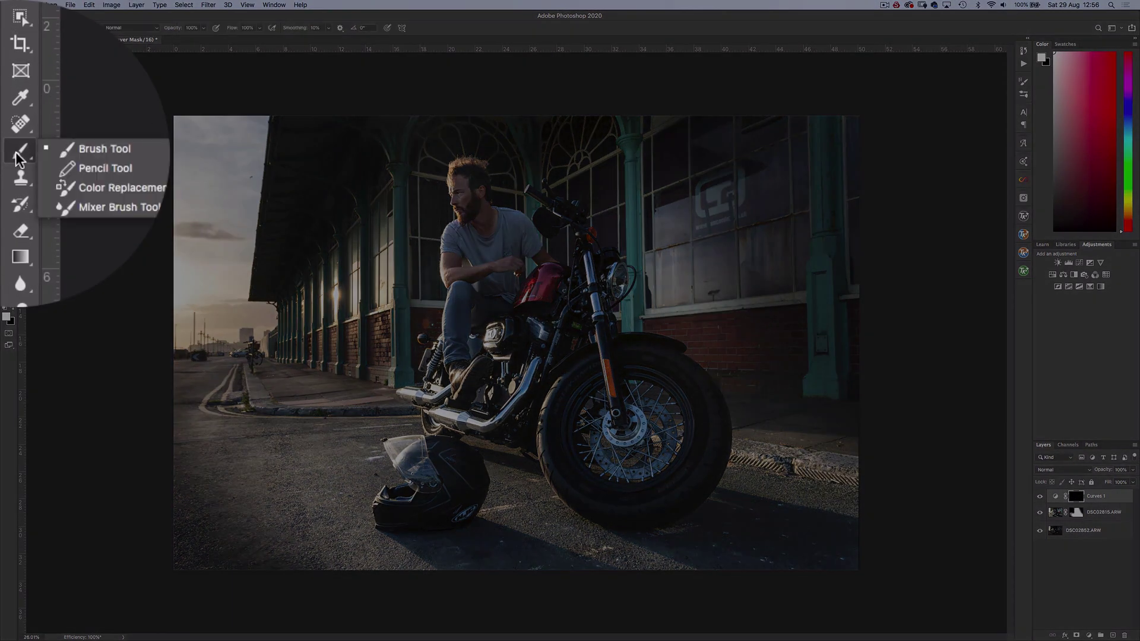
{"action": "left_click", "coordinate": [47, 147]}
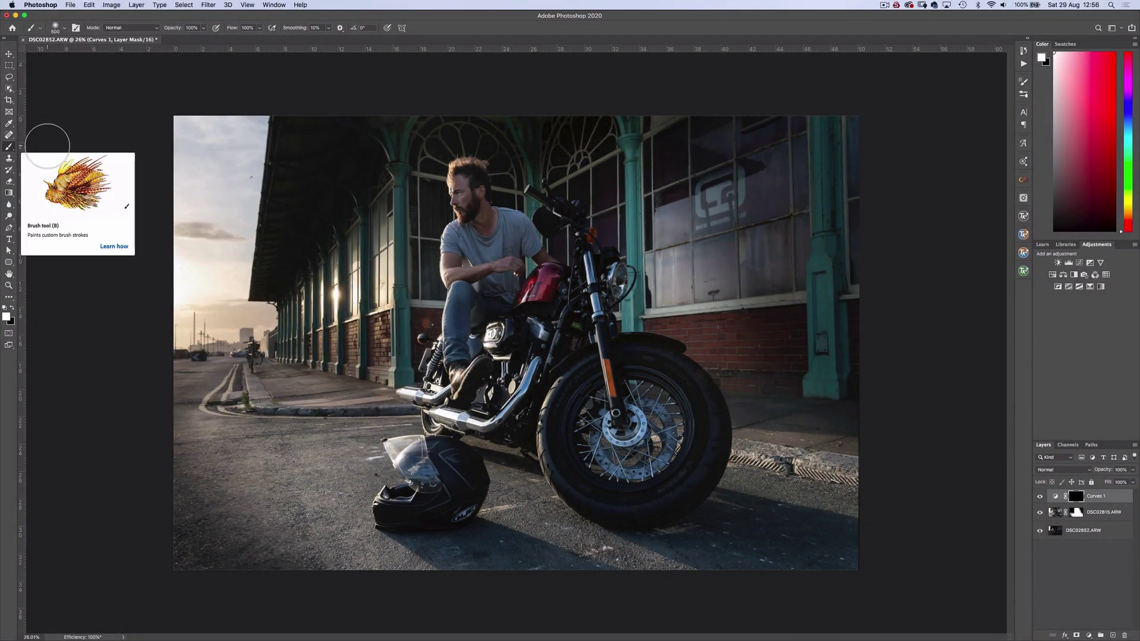
{"action": "left_click", "coordinate": [260, 28]}
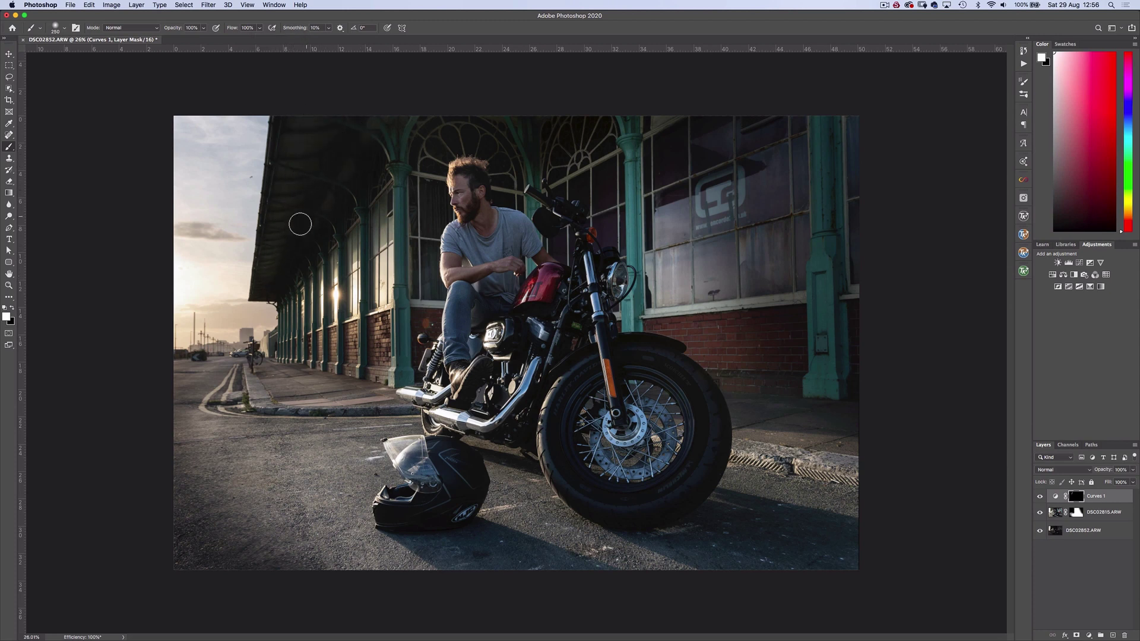
{"action": "left_click", "coordinate": [1040, 497]}
{"action": "left_click", "coordinate": [1041, 497]}
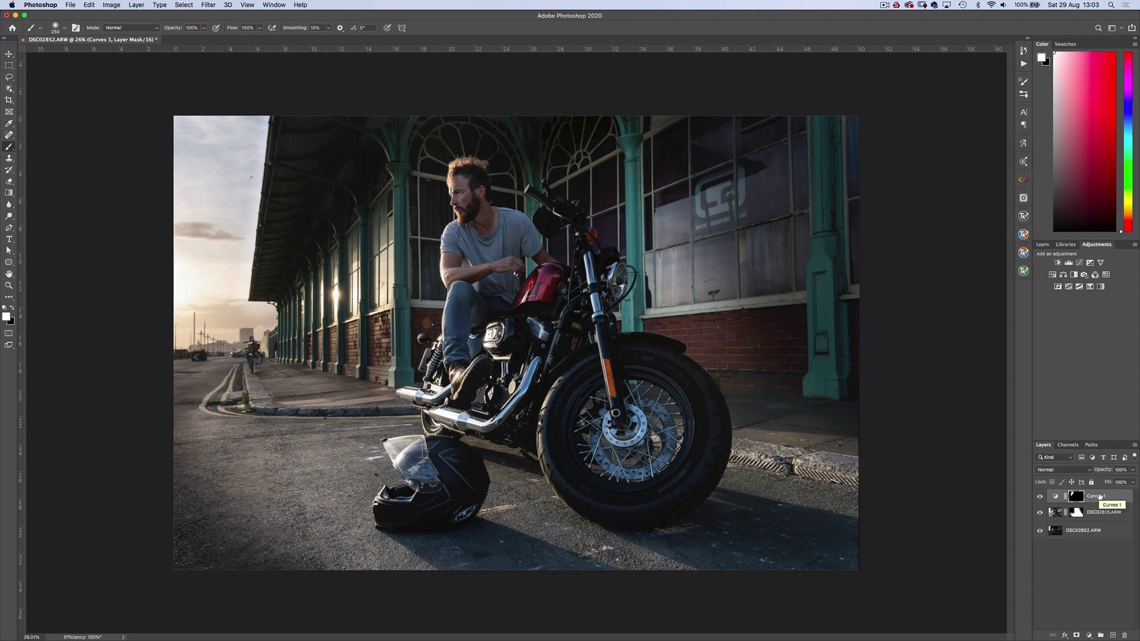
- Stamp all visible layers into a new layer and rename it Stamp
{"action": "key", "text": "super+alt+shift+e"}
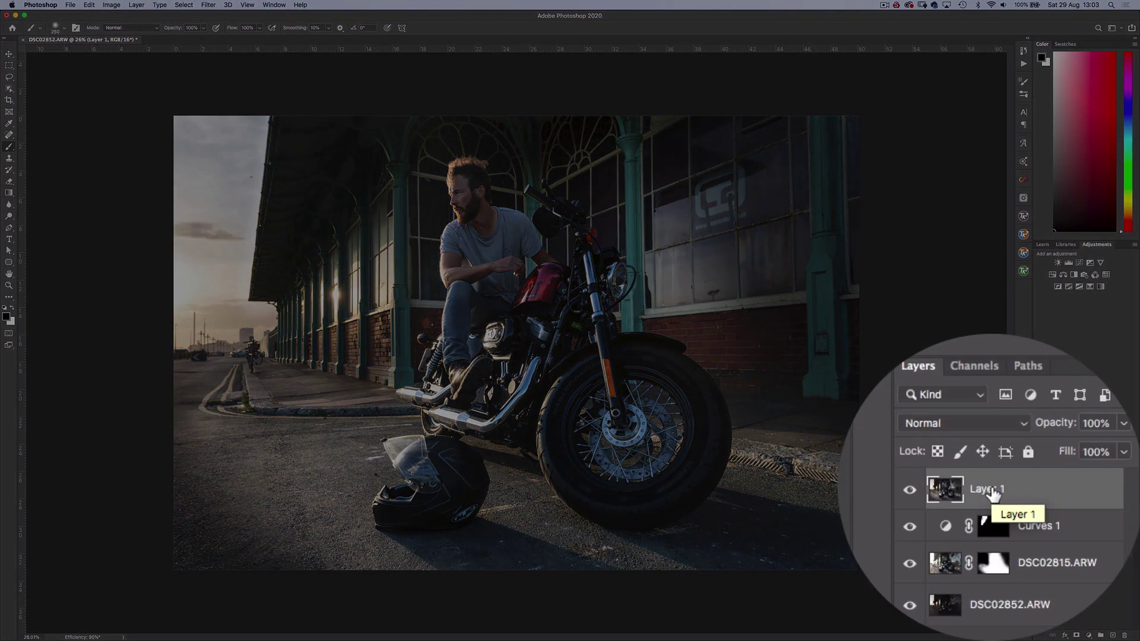
{"action": "double_click", "coordinate": [1074, 498]}
{"action": "type", "text": "Stamp"}
{"action": "key", "text": "Return"}
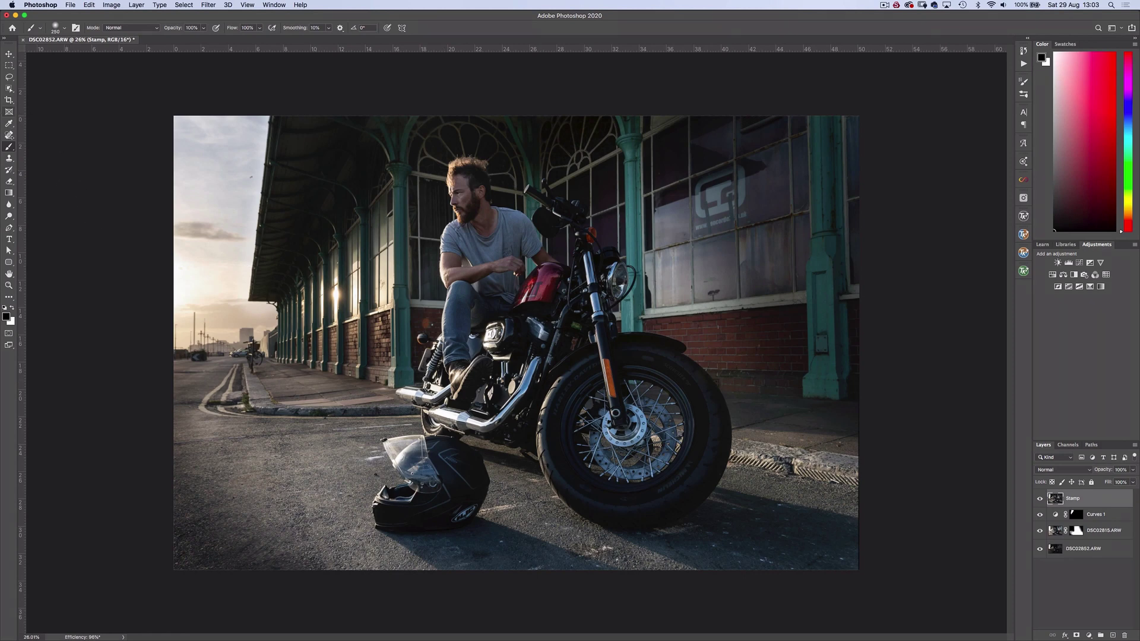
- Remove the white marks from the road around the helmet with the Spot Healing Brush on the Stamp layer
{"action": "left_click", "coordinate": [9, 135]}
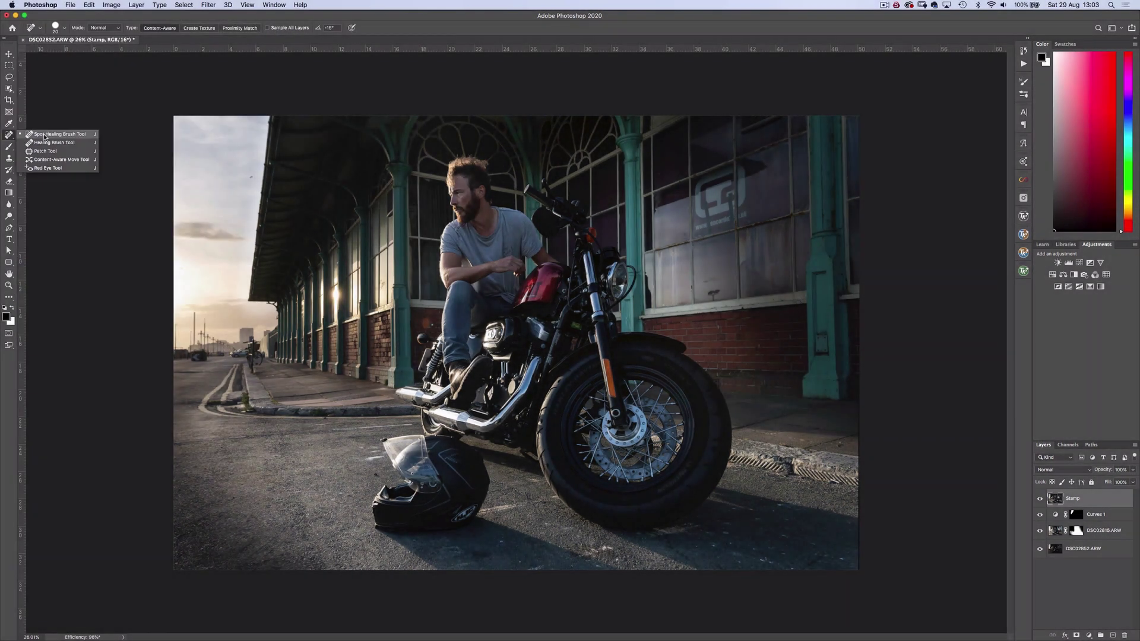
{"action": "left_click", "coordinate": [44, 134]}
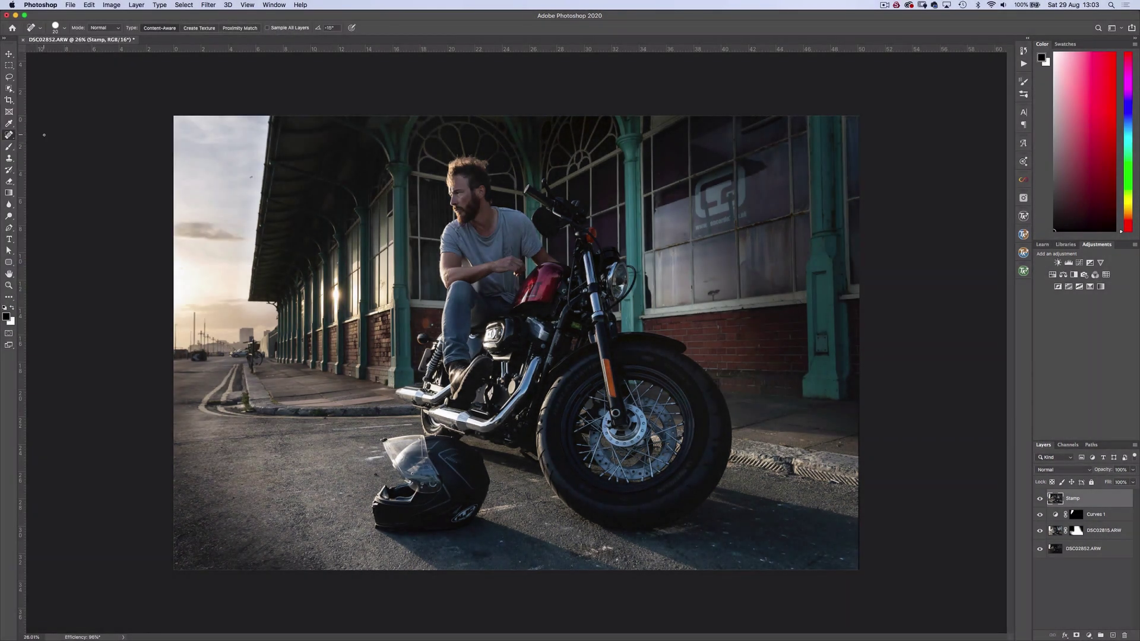
{"action": "scroll", "coordinate": [522, 542], "scroll_direction": "up", "scroll_amount": 5}
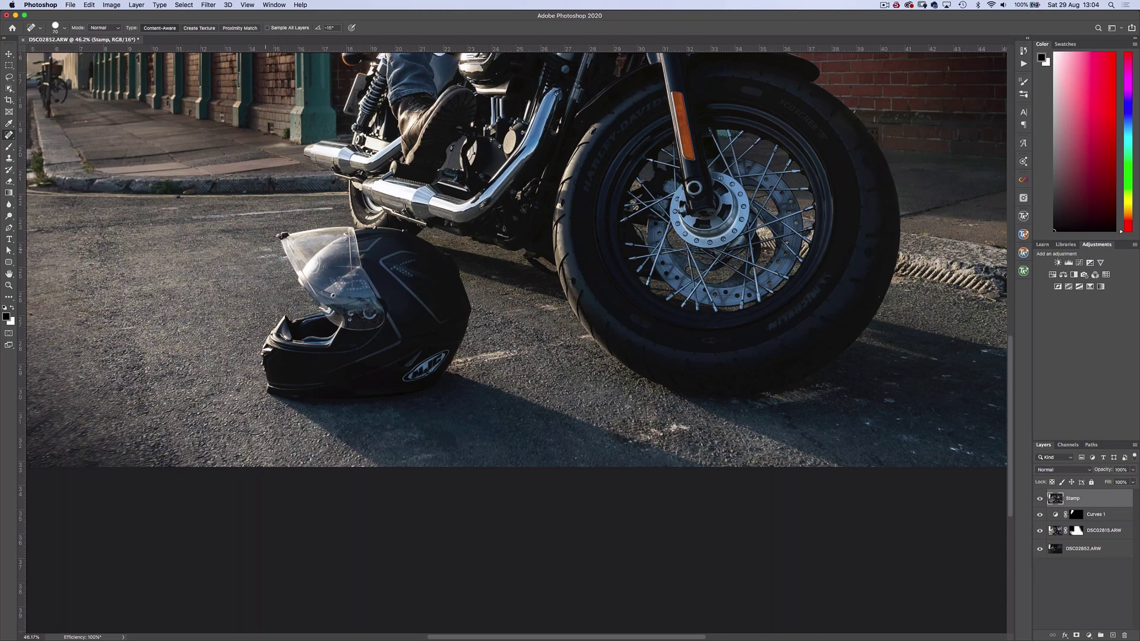
{"action": "mouse_move", "coordinate": [333, 209]}
{"action": "left_mouse_down"}
{"action": "mouse_move", "coordinate": [226, 216]}
{"action": "mouse_move", "coordinate": [178, 216]}
{"action": "left_mouse_up"}
{"action": "left_click_drag", "start_coordinate": [515, 355], "coordinate": [461, 362]}
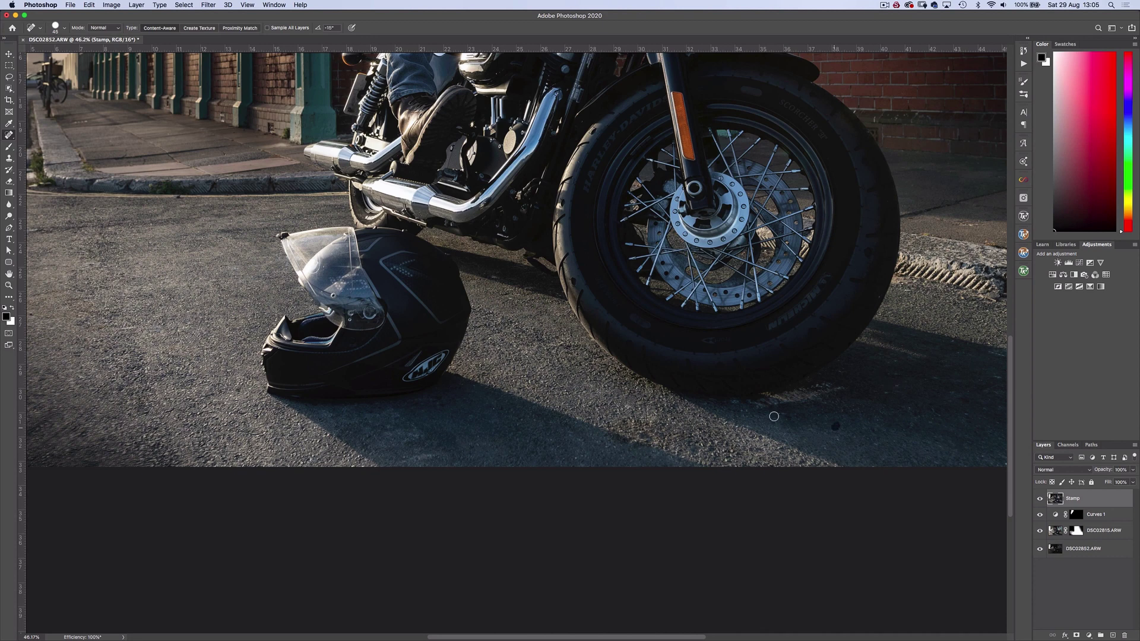
- Clean up remaining small blemishes on the road, around the man and in the sky with a smaller healing brush
{"action": "scroll", "coordinate": [746, 406], "scroll_direction": "right", "scroll_amount": 5}
{"action": "scroll", "coordinate": [239, 162], "scroll_direction": "left", "scroll_amount": 10}
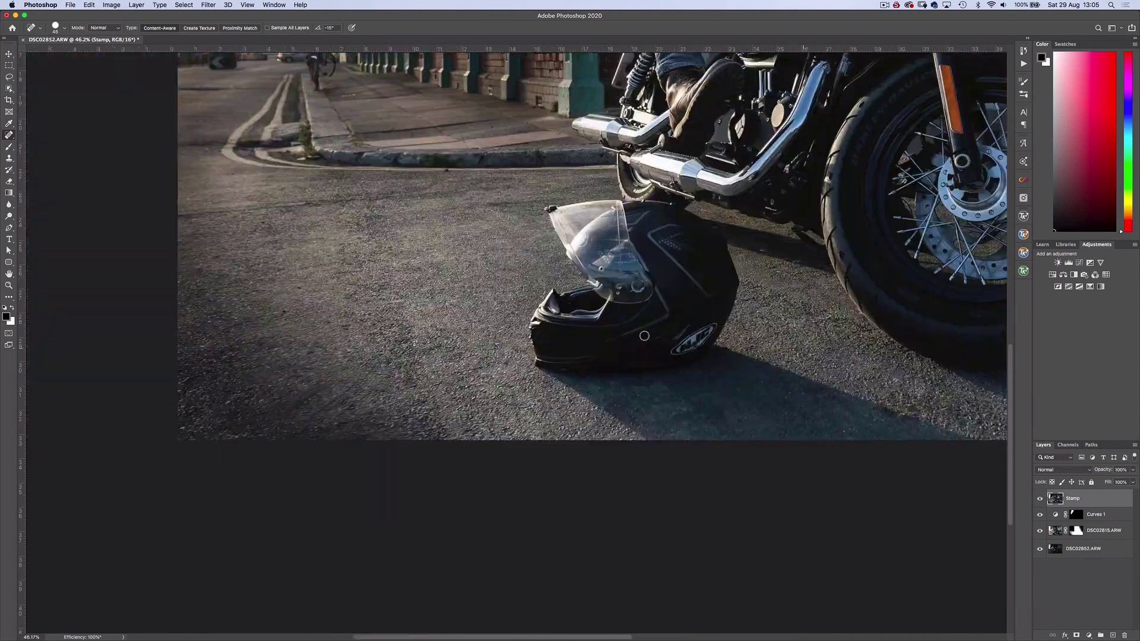
{"action": "scroll", "coordinate": [493, 293], "scroll_direction": "up", "scroll_amount": 10}
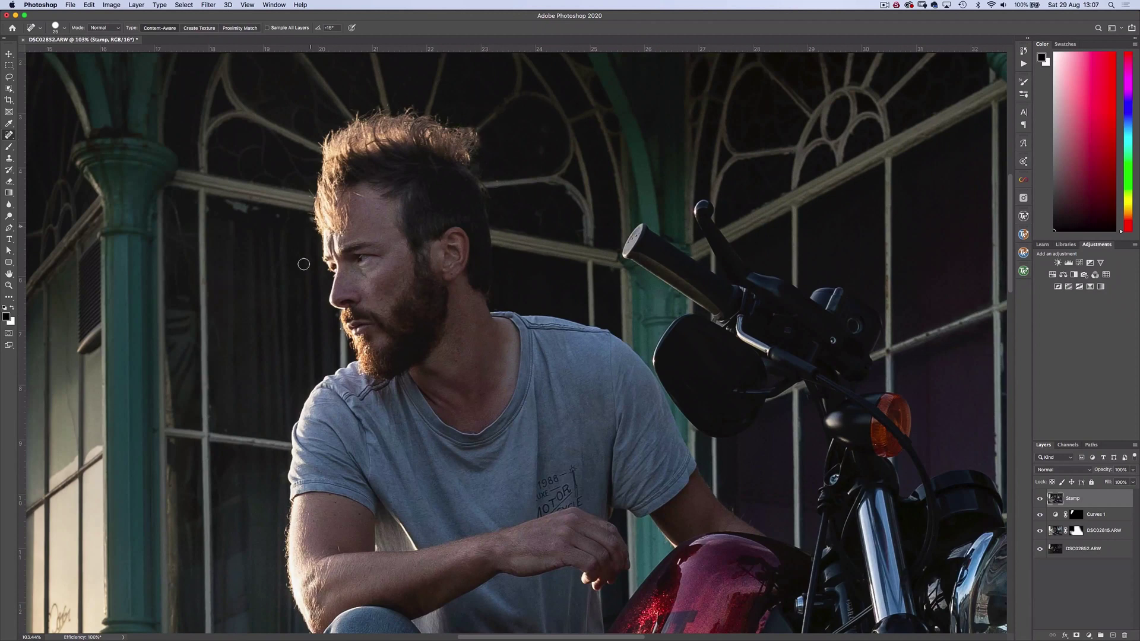
{"action": "scroll", "coordinate": [312, 222], "scroll_direction": "up", "scroll_amount": 1}
{"action": "key", "text": "bracketleft"}
{"action": "scroll", "coordinate": [333, 249], "scroll_direction": "down", "scroll_amount": 8}
{"action": "scroll", "coordinate": [351, 118], "scroll_direction": "up", "scroll_amount": 1}
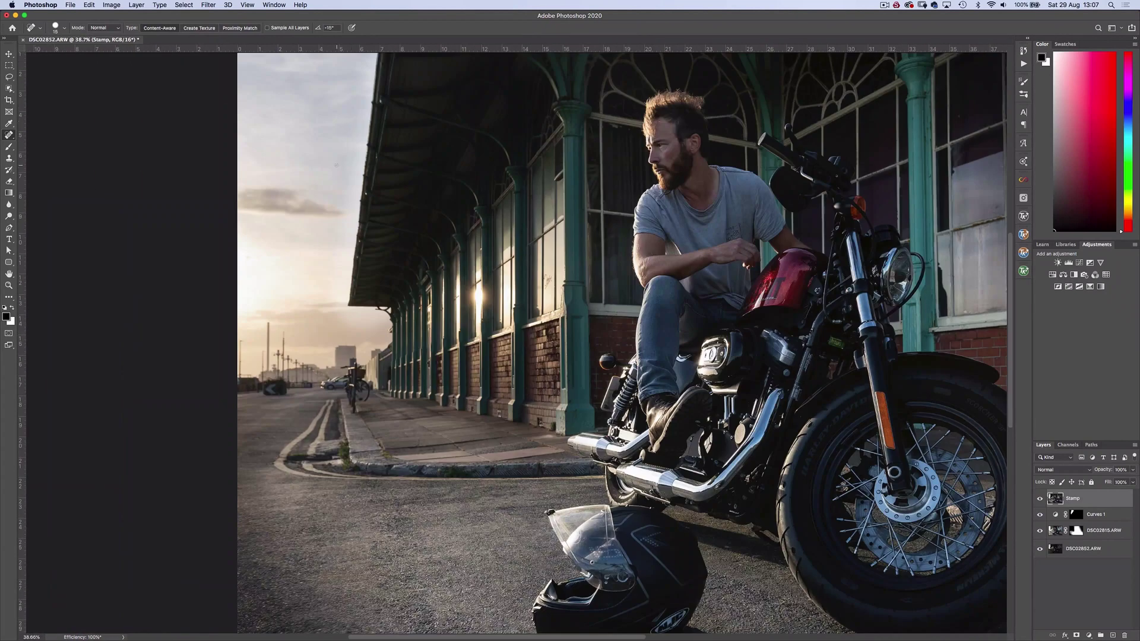
{"action": "scroll", "coordinate": [342, 161], "scroll_direction": "down", "scroll_amount": 1}
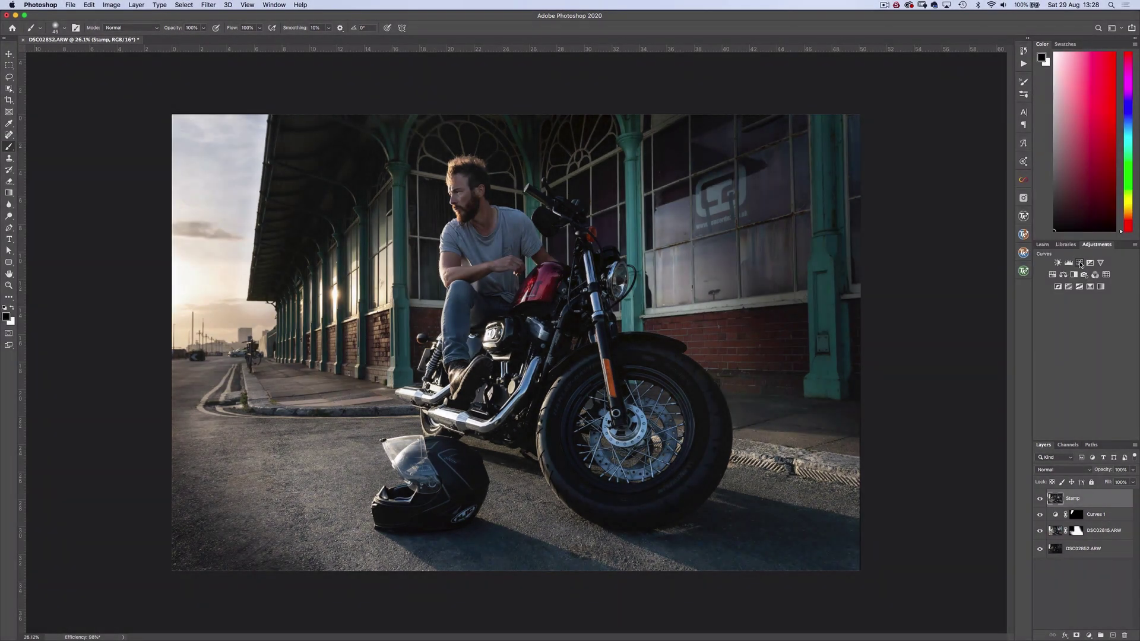
- Add a Curves adjustment layer above Stamp that raises the midtones slightly, and invert its mask to black
{"action": "left_click", "coordinate": [1079, 263]}
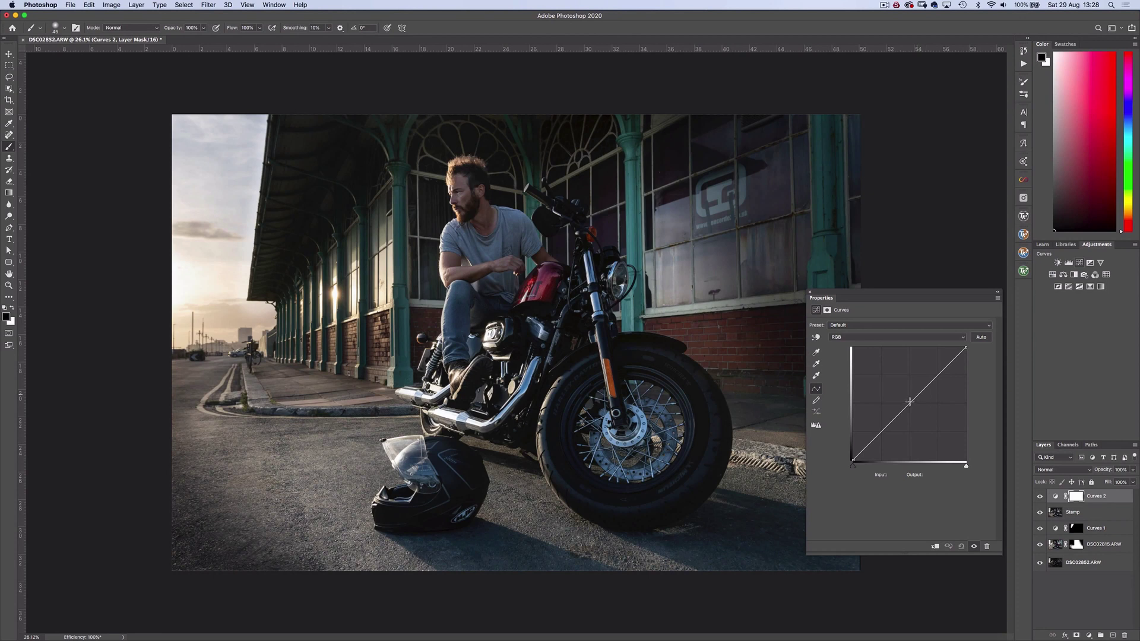
{"action": "left_click_drag", "start_coordinate": [909, 401], "coordinate": [909, 394]}
{"action": "left_click", "coordinate": [810, 292]}
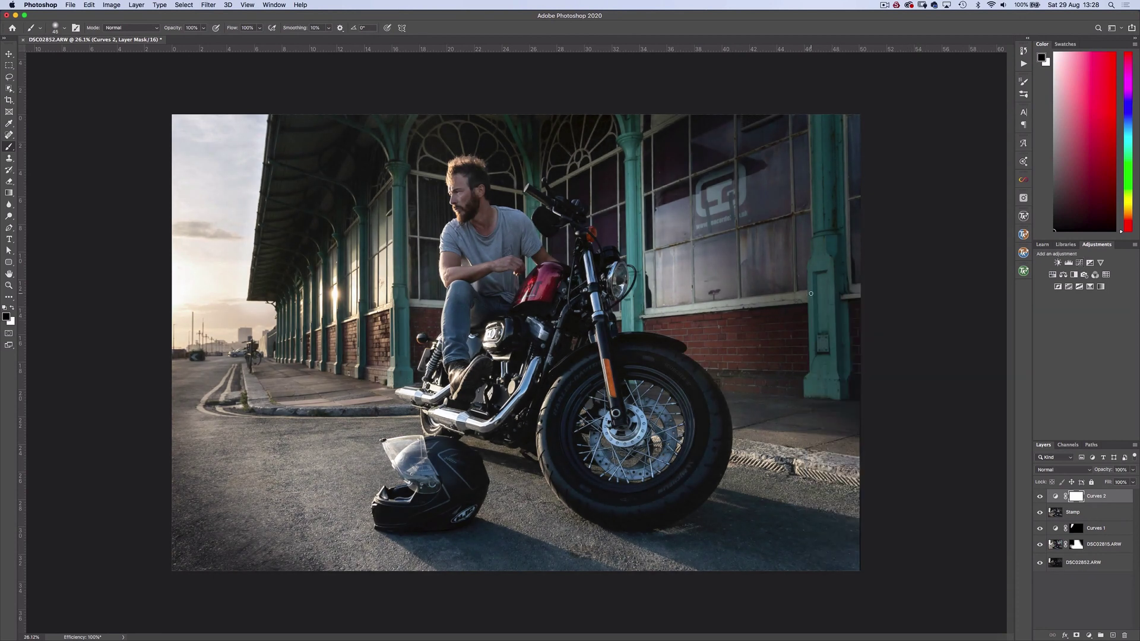
{"action": "key", "text": "super+i"}
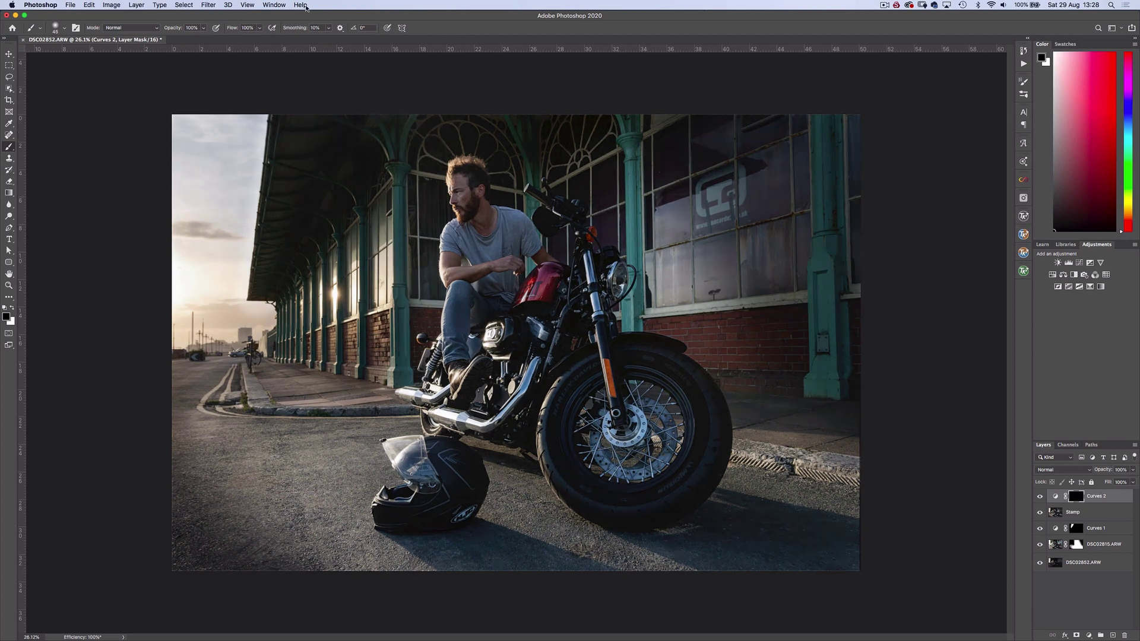
- Paint white over the man's face on the Curves 2 mask at 6% brush flow, and compare by toggling the layer's visibility
{"action": "left_click", "coordinate": [259, 28]}
{"action": "left_click_drag", "start_coordinate": [259, 40], "coordinate": [222, 41]}
{"action": "key", "text": "x"}
{"action": "scroll", "coordinate": [473, 180], "scroll_direction": "up", "scroll_amount": 5}
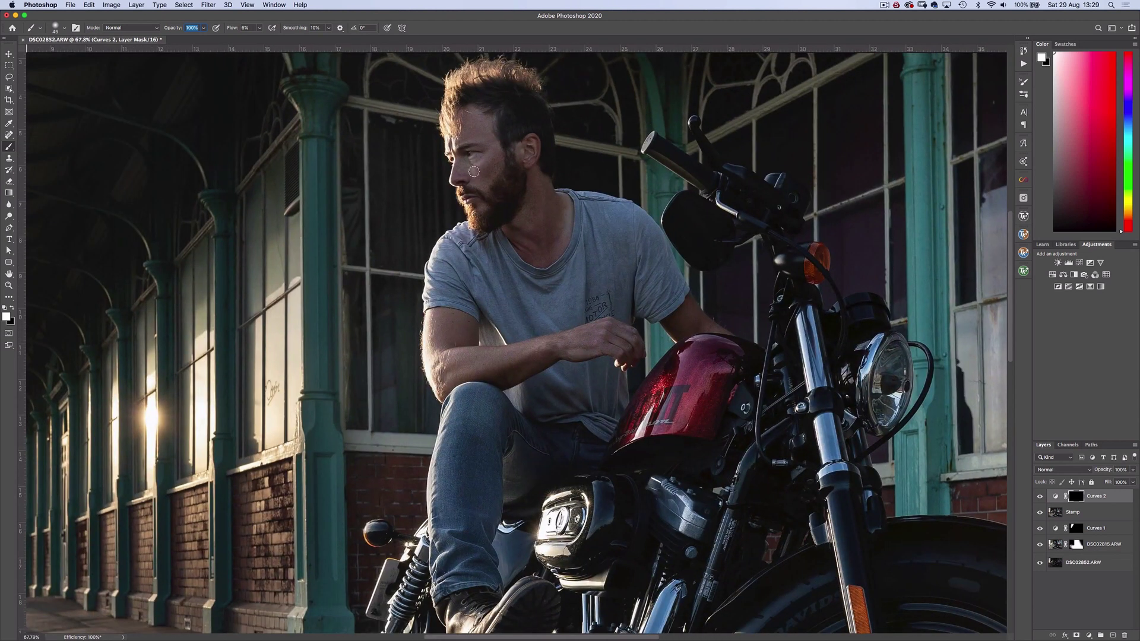
{"action": "left_click", "coordinate": [478, 170]}
{"action": "key", "text": "bracketright"}
{"action": "key", "text": "bracketright"}
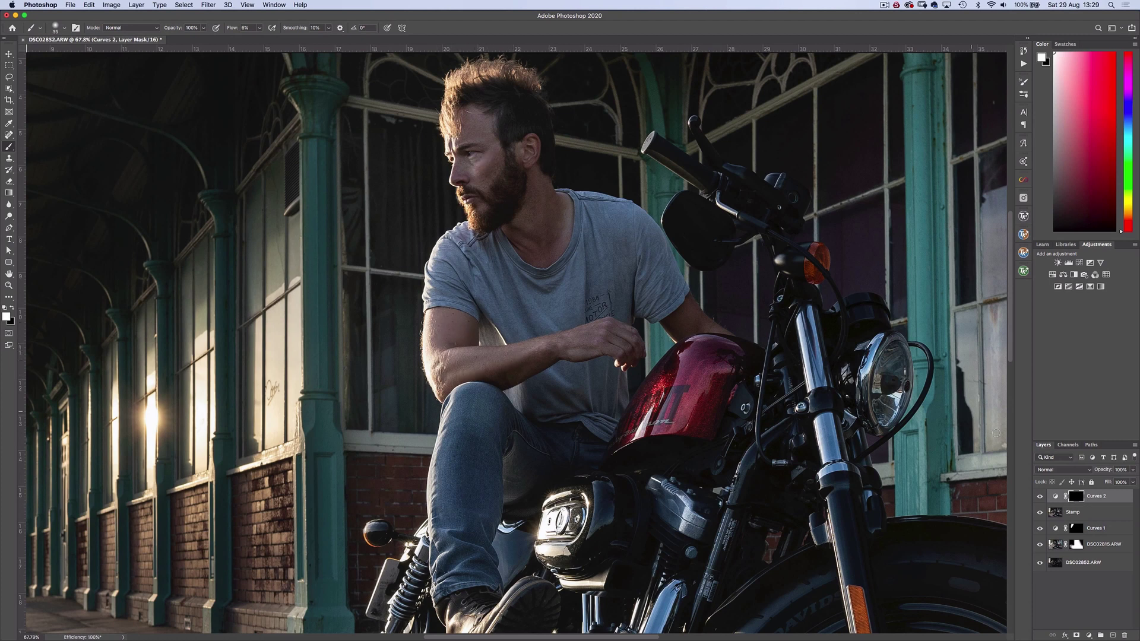
{"action": "left_click", "coordinate": [1040, 498]}
{"action": "left_click", "coordinate": [1040, 497]}
- Continue brightening on the Curves 2 mask along the arcade's ironwork, resizing the white brush to fit the details
{"action": "scroll", "coordinate": [853, 418], "scroll_direction": "down", "scroll_amount": 5}
{"action": "key", "text": "bracketright"}
{"action": "key", "text": "bracketright"}
{"action": "key", "text": "bracketright"}
{"action": "key", "text": "bracketright"}
{"action": "key", "text": "bracketright"}
{"action": "key", "text": "bracketright"}
{"action": "key", "text": "bracketright"}
{"action": "key", "text": "bracketright"}
{"action": "key", "text": "bracketright"}
{"action": "key", "text": "bracketright"}
{"action": "key", "text": "bracketleft"}
{"action": "key", "text": "bracketleft"}
{"action": "key", "text": "bracketleft"}
{"action": "key", "text": "bracketleft"}
{"action": "key", "text": "bracketleft"}
{"action": "key", "text": "bracketleft"}
{"action": "key", "text": "bracketleft"}
{"action": "key", "text": "bracketleft"}
{"action": "key", "text": "bracketleft"}
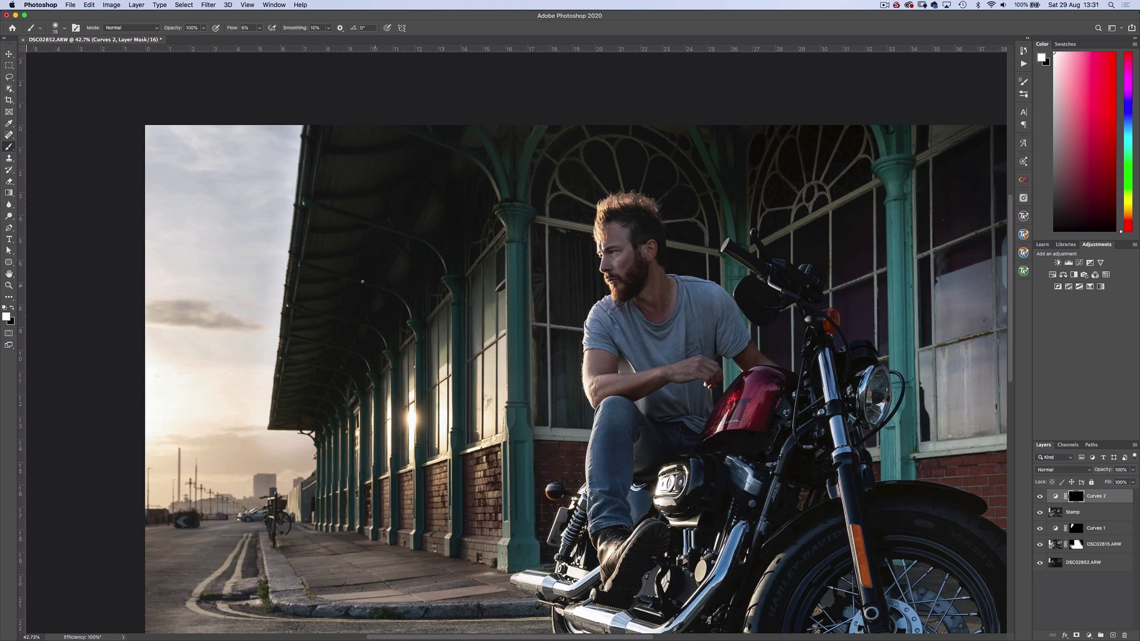
- Paint white on the Curves 2 mask over the front tyre and wheel area, resizing the brush as needed
{"action": "scroll", "coordinate": [617, 261], "scroll_direction": "down", "scroll_amount": 10}
{"action": "key", "text": "bracketright"}
{"action": "key", "text": "bracketright"}
{"action": "key", "text": "bracketright"}
{"action": "key", "text": "bracketright"}
{"action": "key", "text": "bracketright"}
{"action": "key", "text": "bracketright"}
{"action": "key", "text": "bracketright"}
{"action": "key", "text": "bracketright"}
{"action": "key", "text": "bracketright"}
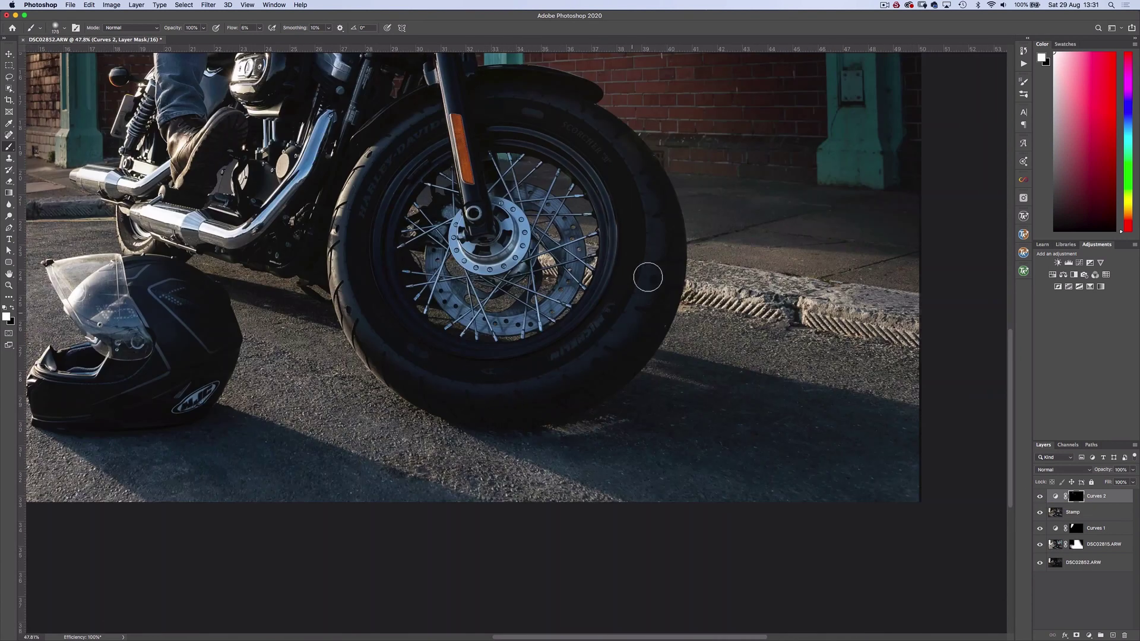
{"action": "key", "text": "bracketleft"}
{"action": "key", "text": "bracketleft"}
{"action": "key", "text": "bracketleft"}
{"action": "key", "text": "bracketleft"}
{"action": "key", "text": "bracketleft"}
{"action": "key", "text": "bracketleft"}
{"action": "key", "text": "bracketleft"}
{"action": "key", "text": "bracketleft"}
{"action": "key", "text": "bracketleft"}
{"action": "key", "text": "bracketleft"}
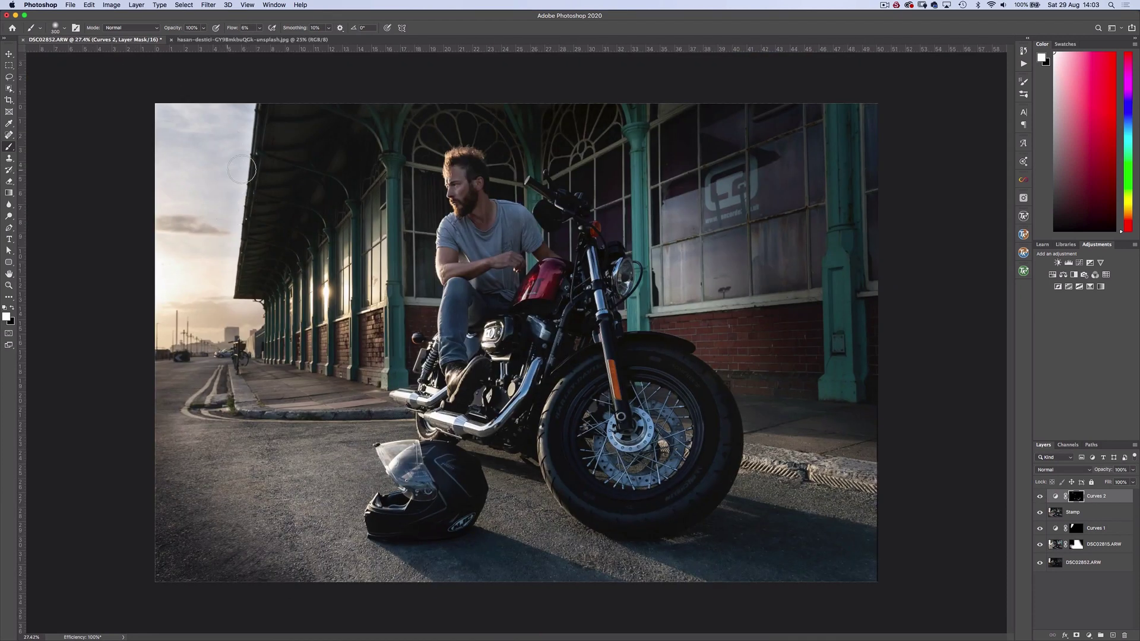
- Switch to the seagull image, select the bird with the Object Selection tool, and copy it
{"action": "left_click", "coordinate": [240, 40]}
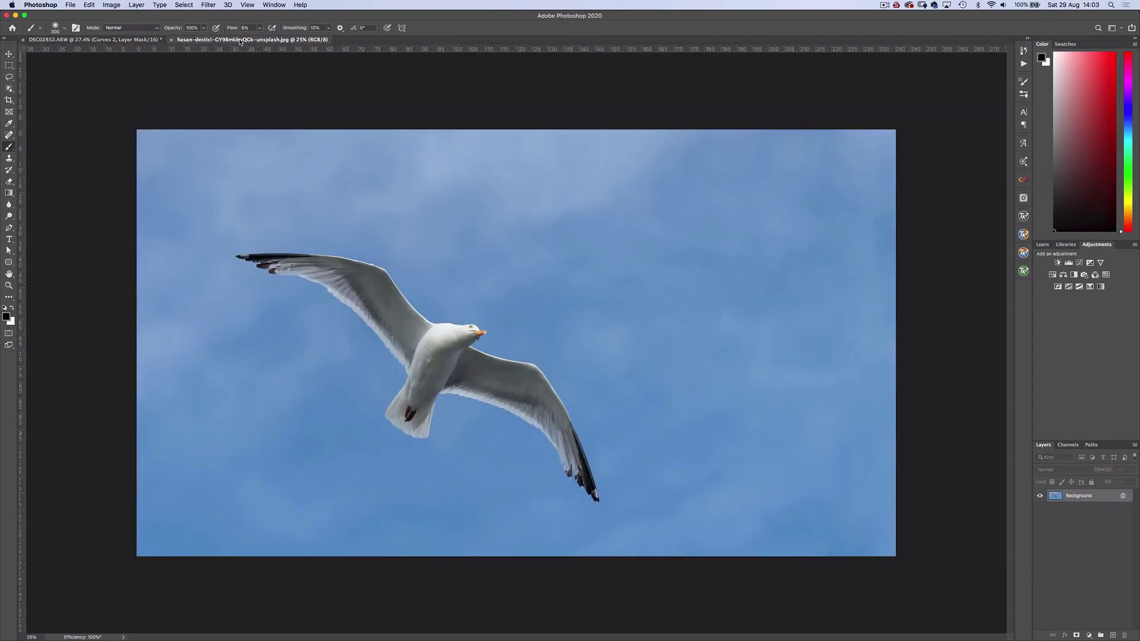
{"action": "left_click", "coordinate": [9, 88]}
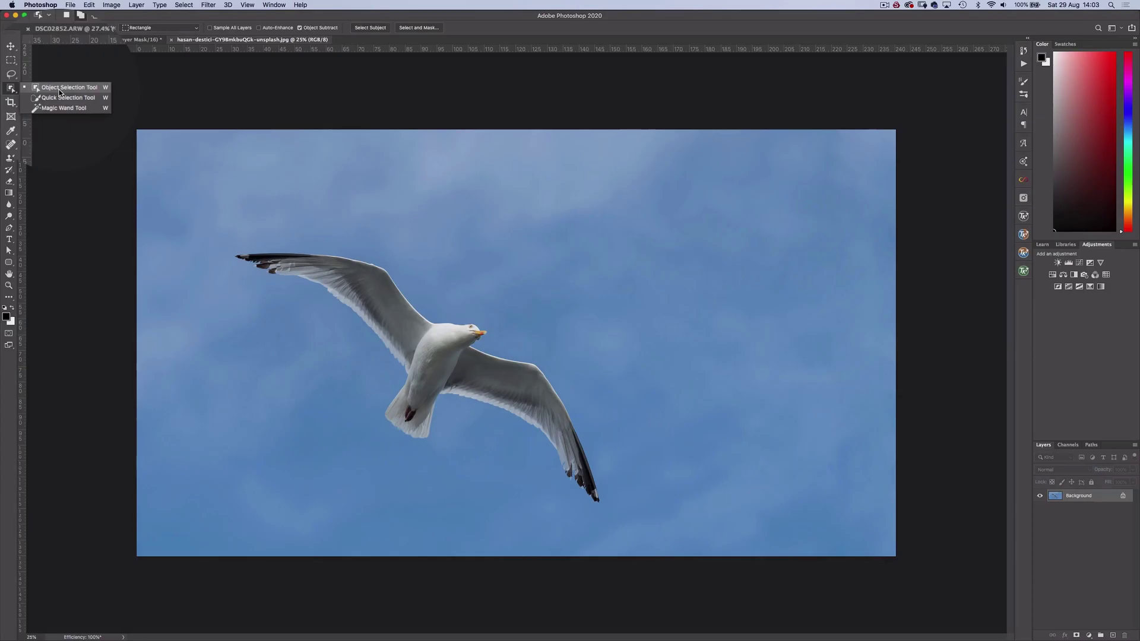
{"action": "left_click", "coordinate": [59, 90]}
{"action": "left_click_drag", "start_coordinate": [232, 250], "coordinate": [607, 509]}
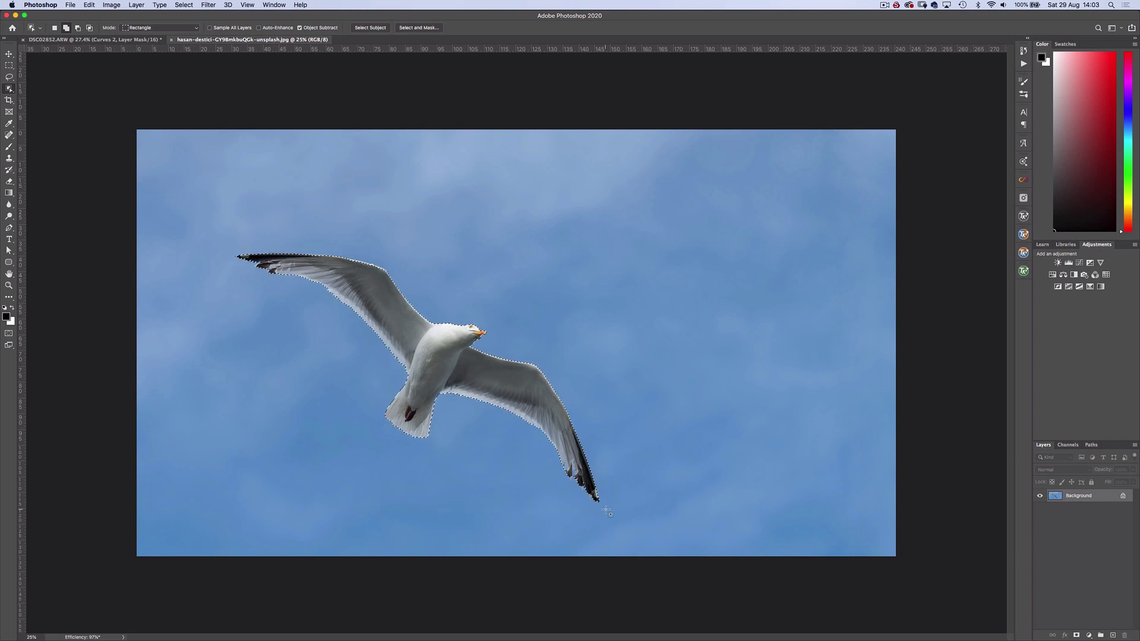
{"action": "key", "text": "super+c"}
- Paste the seagull into DSC02852.ARW, scale it down to a small bird, and place it in the sky beside the roof
{"action": "left_click", "coordinate": [129, 41]}
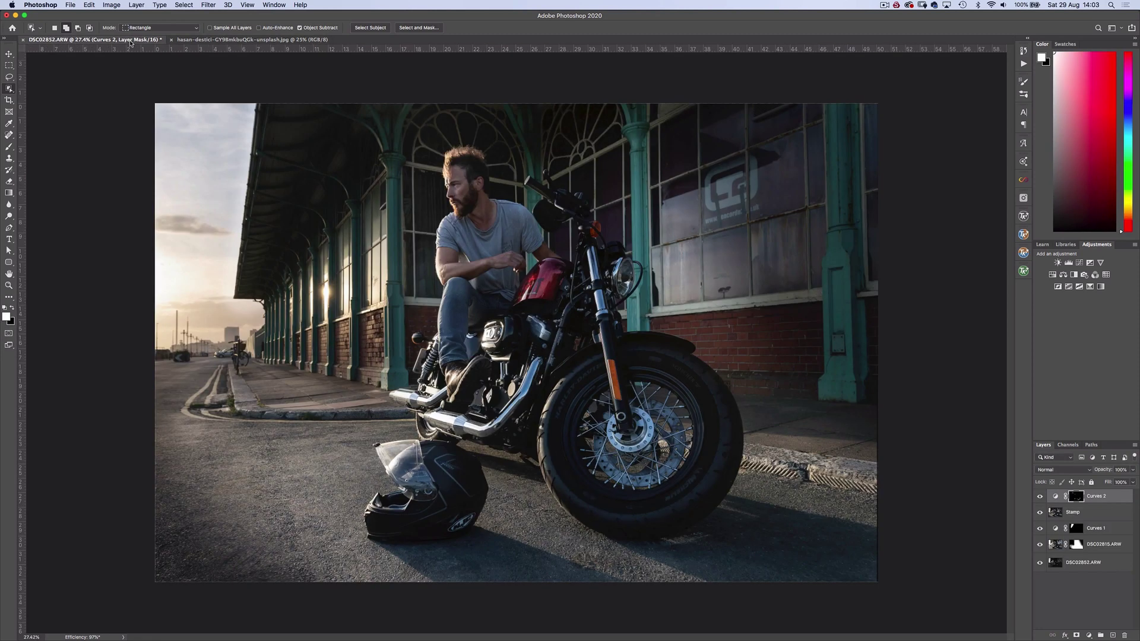
{"action": "key", "text": "super+v"}
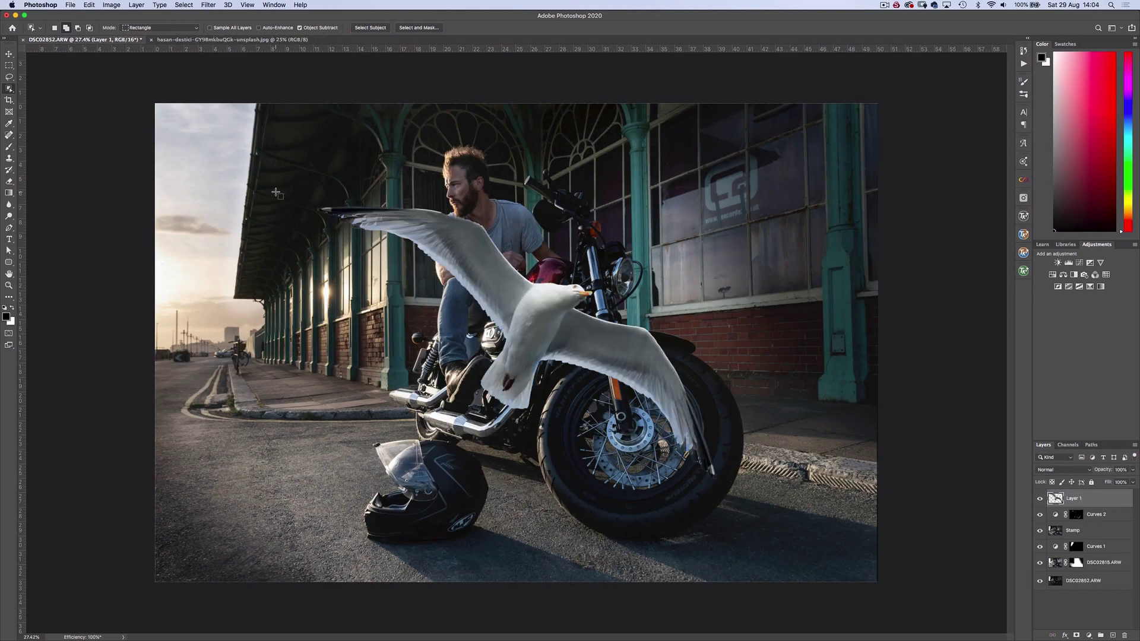
{"action": "key", "text": "super+t"}
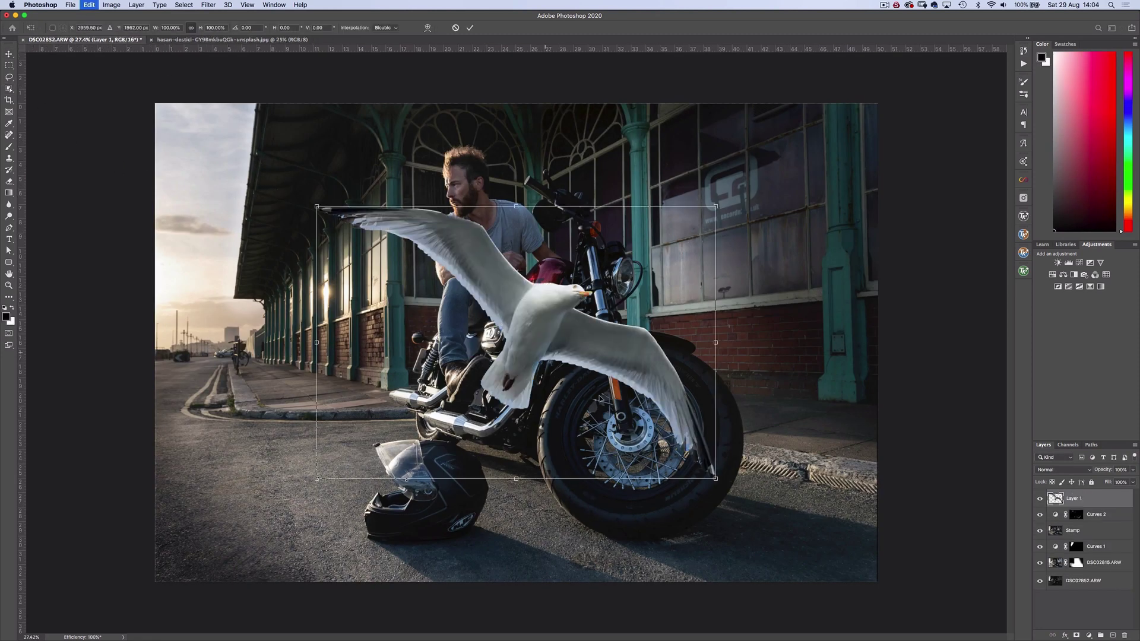
{"action": "left_click_drag", "start_coordinate": [714, 479], "coordinate": [227, 172]}
{"action": "key", "text": "Return"}
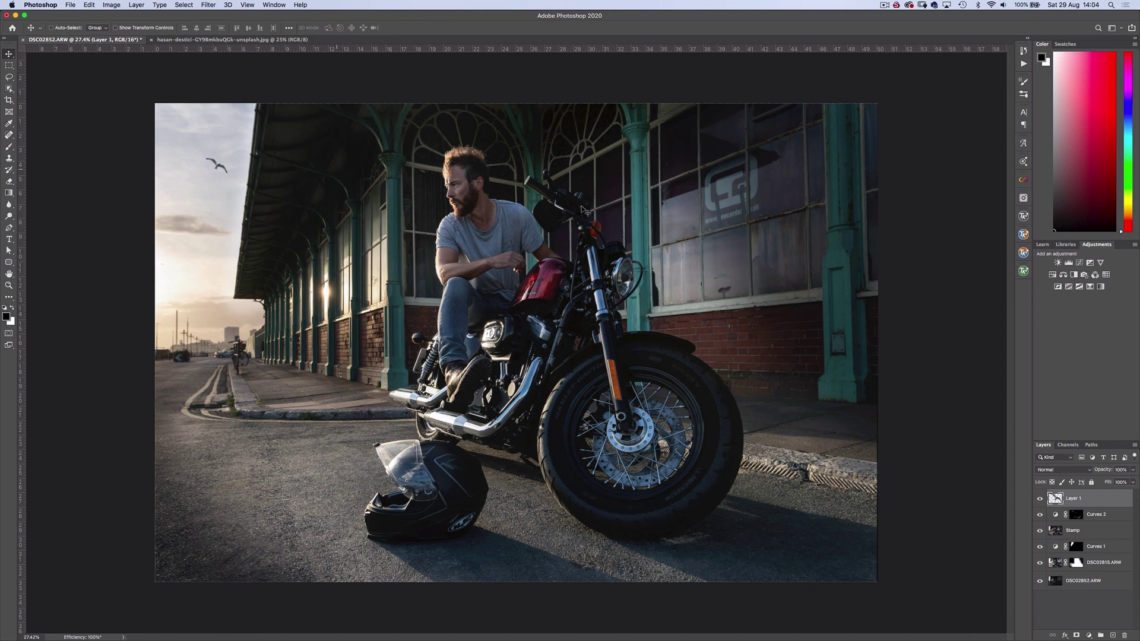
- Add a Curves layer clipped to the seagull layer and set its black point to input 13, output 0
{"action": "left_click", "coordinate": [1080, 263]}
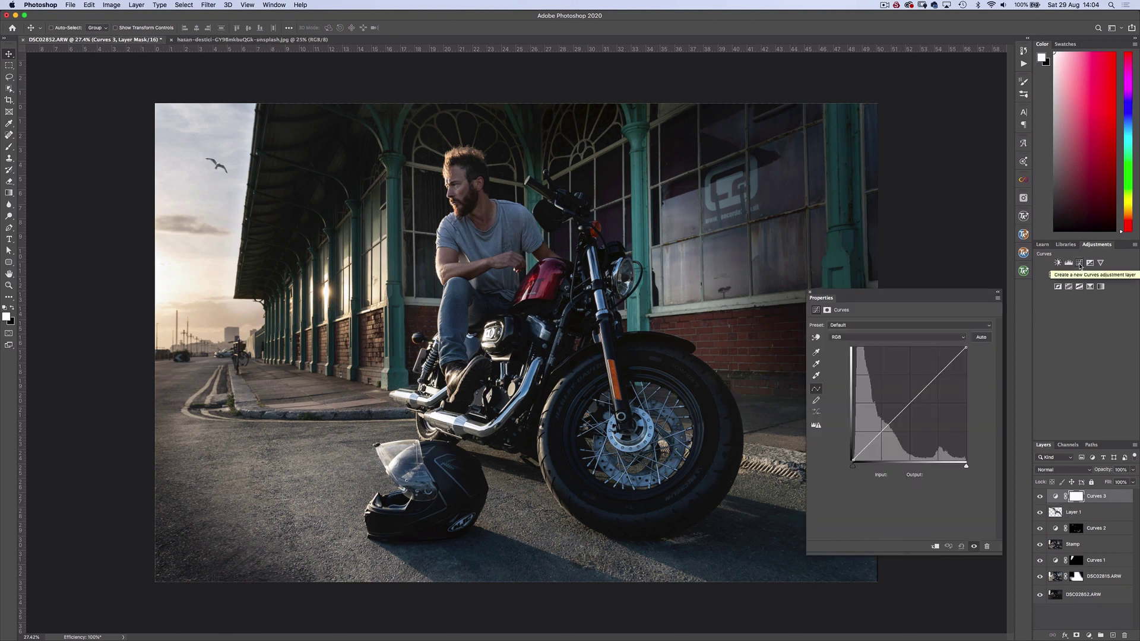
{"action": "key", "text": "plus"}
{"action": "left_click", "coordinate": [936, 546]}
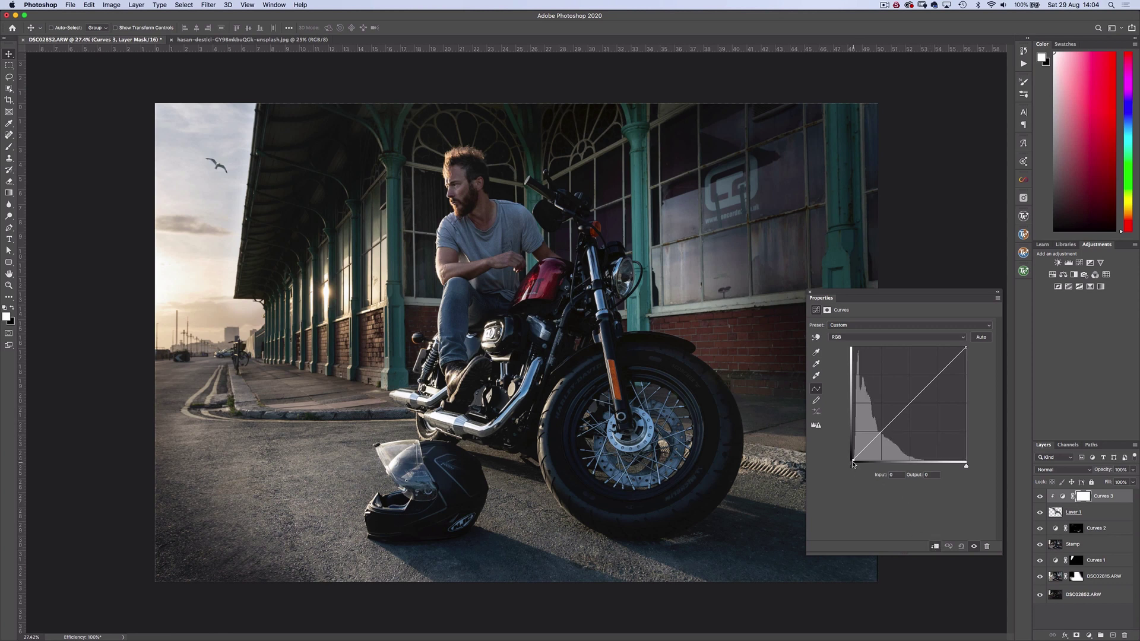
{"action": "left_click_drag", "start_coordinate": [852, 461], "coordinate": [859, 462]}
- Adjust the Red and Blue channel midtones of the seagull's Curves layer, and compare by toggling its visibility
{"action": "left_click", "coordinate": [862, 337]}
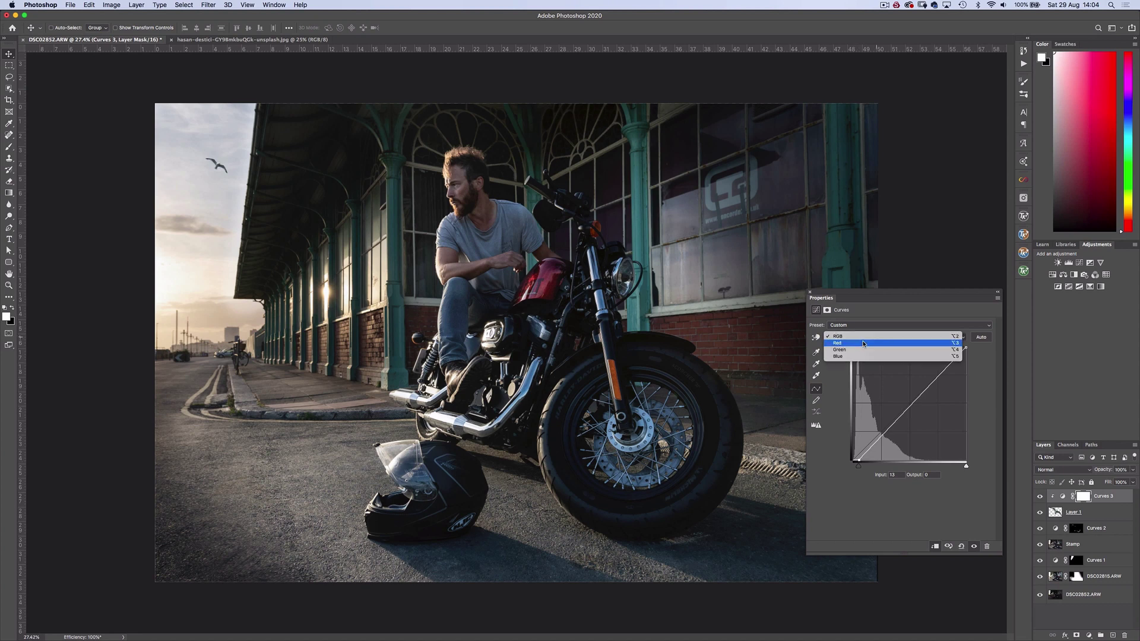
{"action": "left_click", "coordinate": [863, 344]}
{"action": "left_click", "coordinate": [907, 404]}
{"action": "key", "text": "alt+5"}
{"action": "left_click", "coordinate": [910, 403]}
{"action": "left_click", "coordinate": [810, 292]}
{"action": "left_click", "coordinate": [1040, 496]}
{"action": "left_click", "coordinate": [1040, 497]}
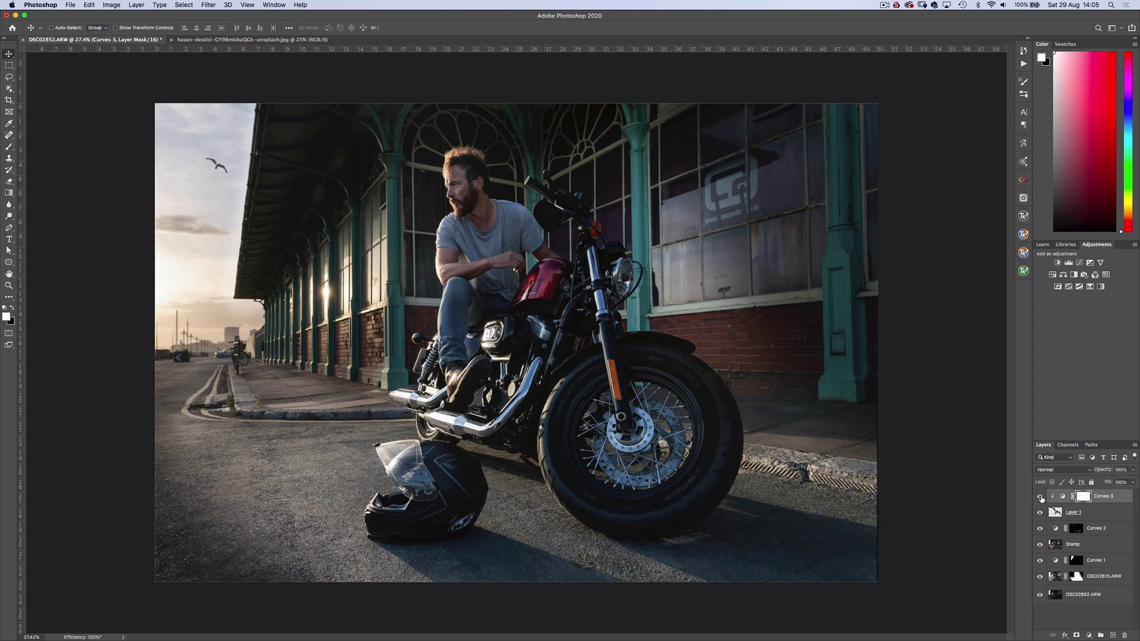
- Add an unclipped Curves layer with midtone points at RGB 138 to 113, Red 128 to 131, and Blue 130 to 126
{"action": "left_click", "coordinate": [1080, 264]}
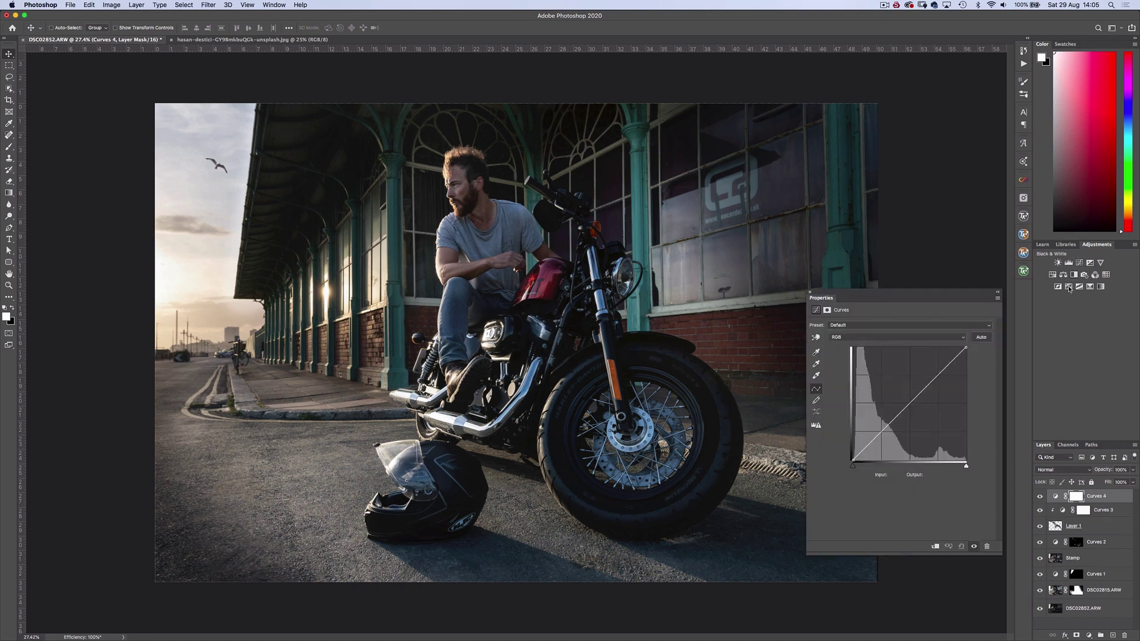
{"action": "left_click", "coordinate": [914, 411]}
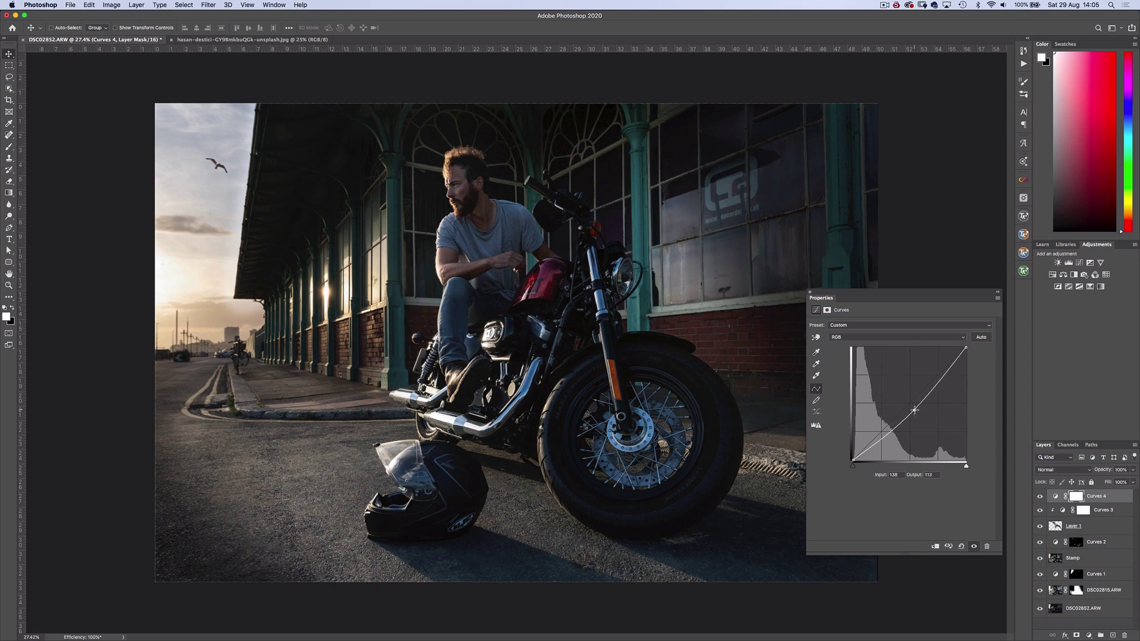
{"action": "left_click", "coordinate": [849, 337]}
{"action": "left_click", "coordinate": [852, 347]}
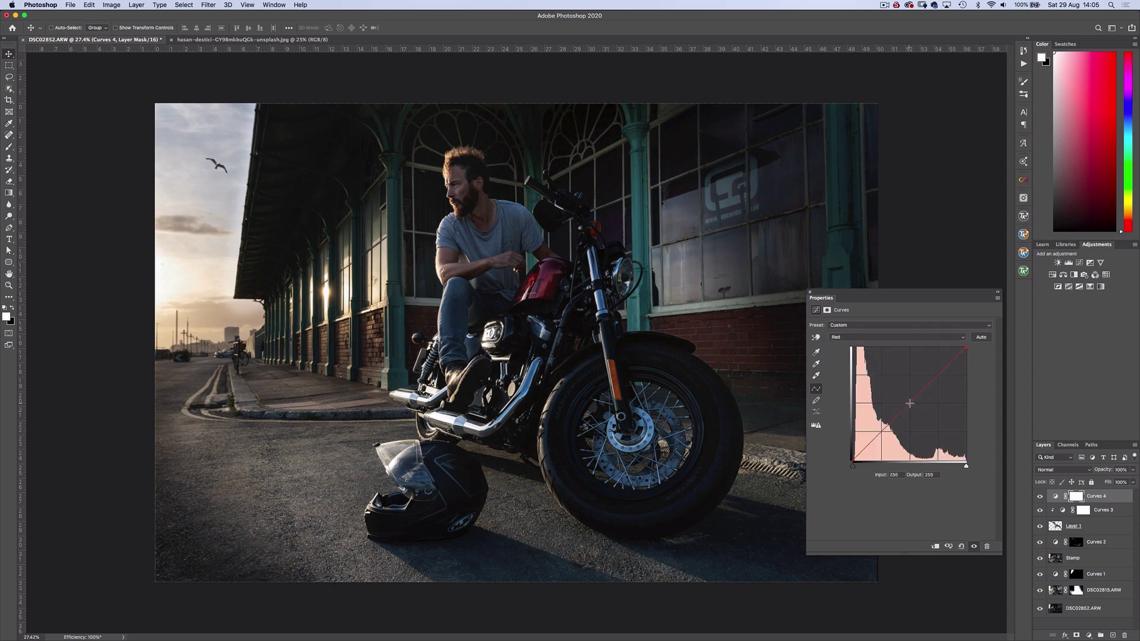
{"action": "left_click", "coordinate": [890, 338]}
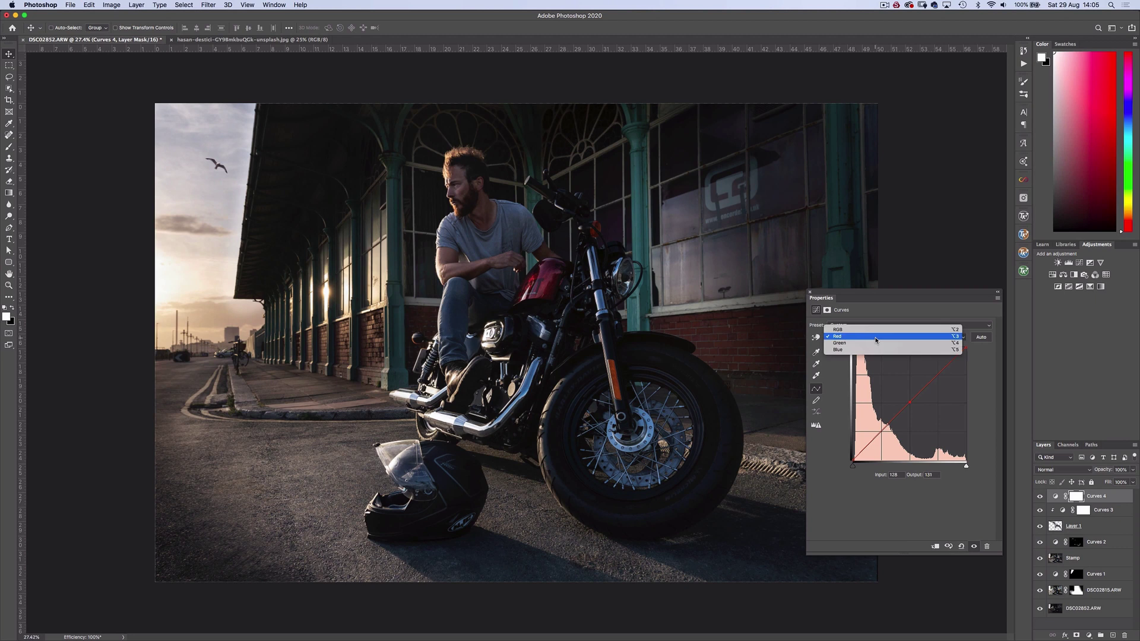
{"action": "left_click", "coordinate": [890, 362]}
{"action": "left_click_drag", "start_coordinate": [910, 402], "coordinate": [911, 404]}
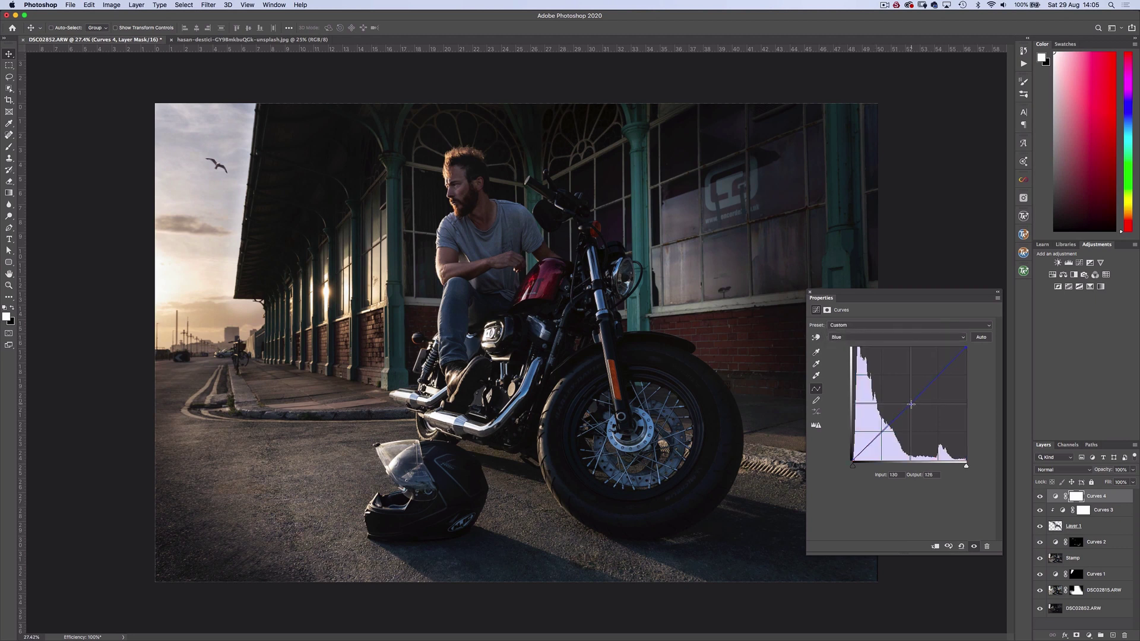
- Invert the Curves 4 mask to black and paint white over the road's outer edge with a 1200 px brush at 6% flow
{"action": "left_click", "coordinate": [810, 292]}
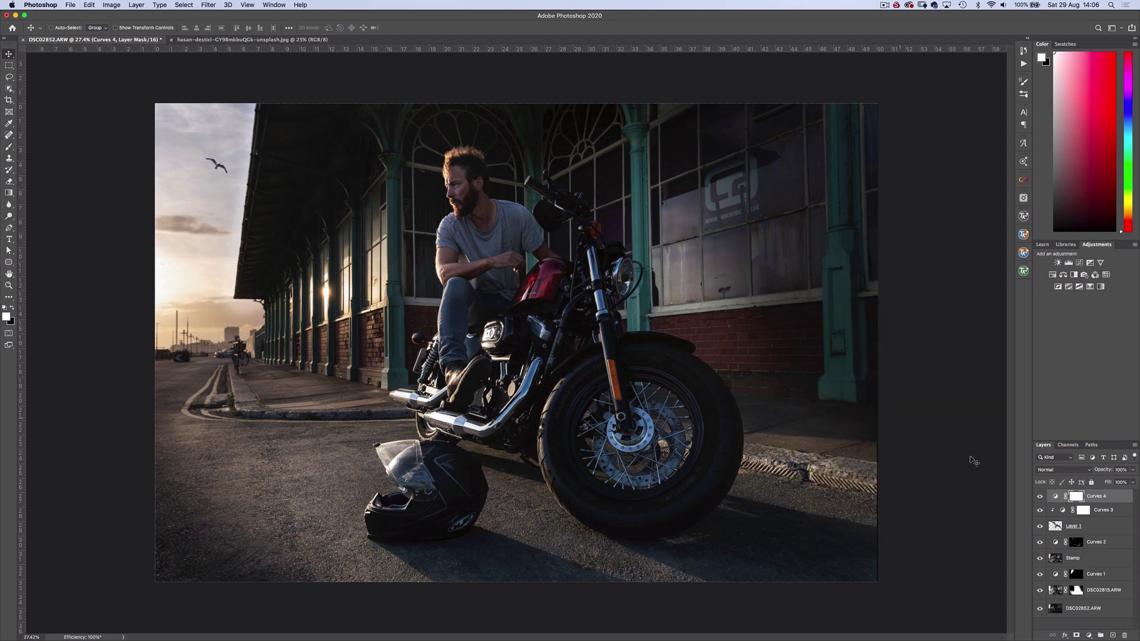
{"action": "key", "text": "super+i"}
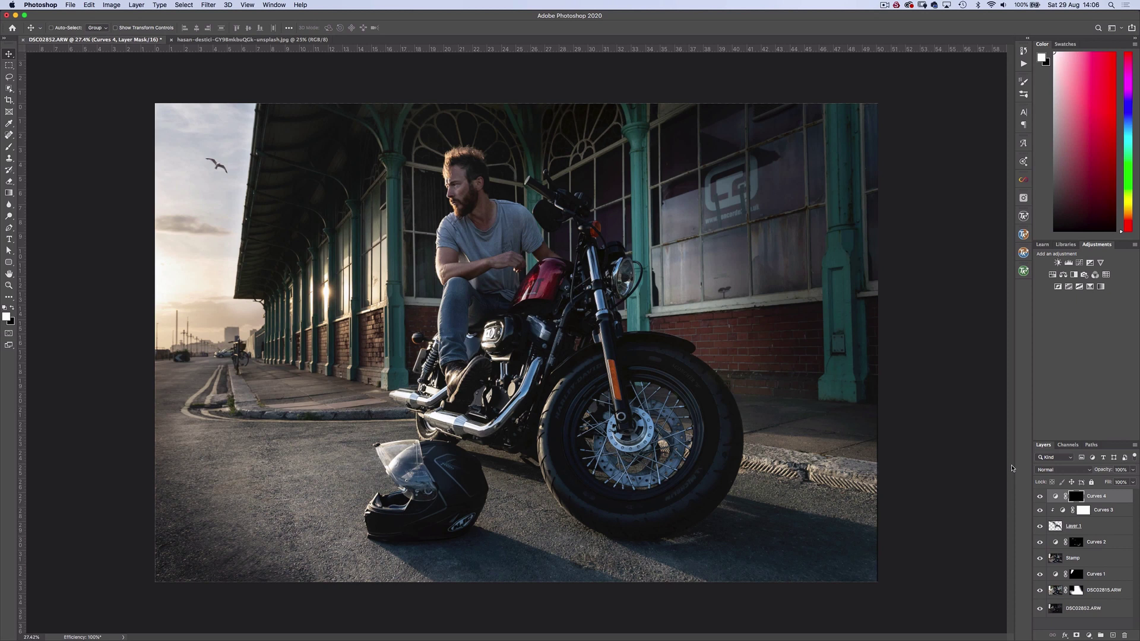
{"action": "key", "text": "b"}
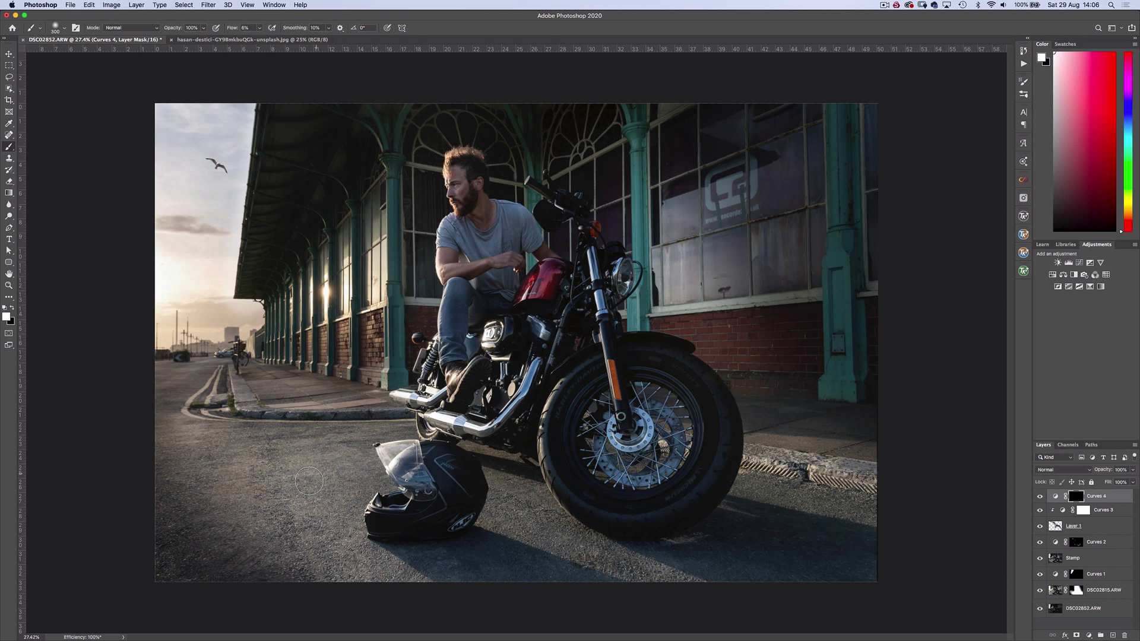
{"action": "key", "text": "bracketright"}
{"action": "key", "text": "bracketright"}
{"action": "key", "text": "bracketright"}
{"action": "key", "text": "bracketright"}
{"action": "key", "text": "bracketright"}
{"action": "key", "text": "bracketright"}
{"action": "key", "text": "bracketright"}
{"action": "key", "text": "bracketright"}
{"action": "key", "text": "bracketright"}
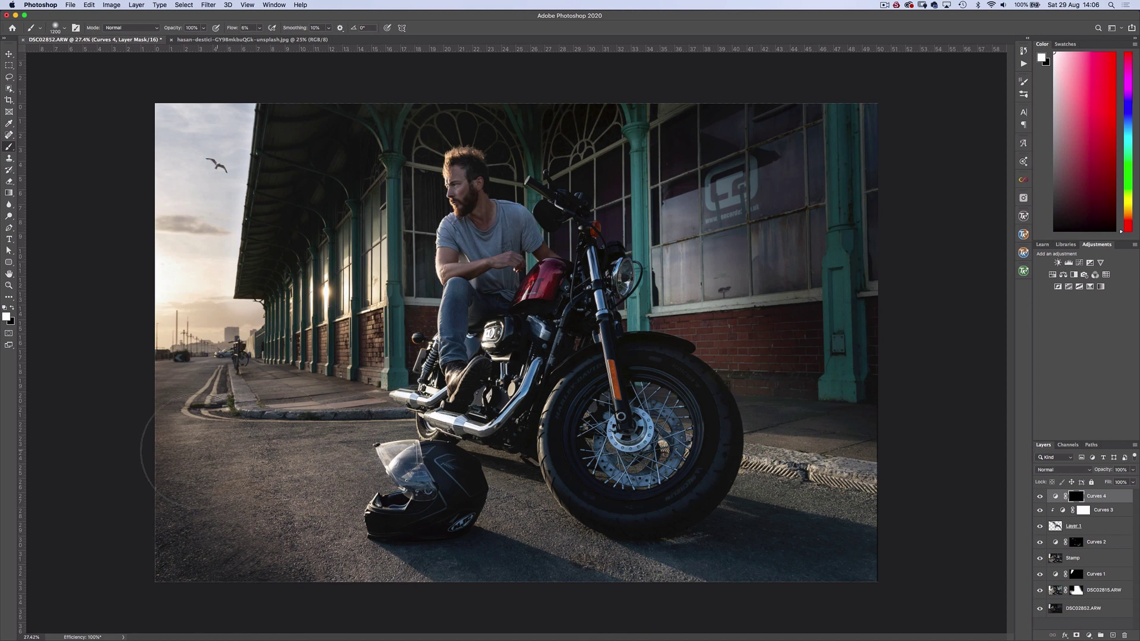
- Darken more of the outer image areas on the Curves 4 mask with a smaller white brush, and toggle the layer to compare
{"action": "key", "text": "bracketleft"}
{"action": "key", "text": "bracketleft"}
{"action": "key", "text": "bracketleft"}
{"action": "key", "text": "bracketleft"}
{"action": "key", "text": "bracketleft"}
{"action": "key", "text": "bracketleft"}
{"action": "key", "text": "bracketleft"}
{"action": "key", "text": "bracketleft"}
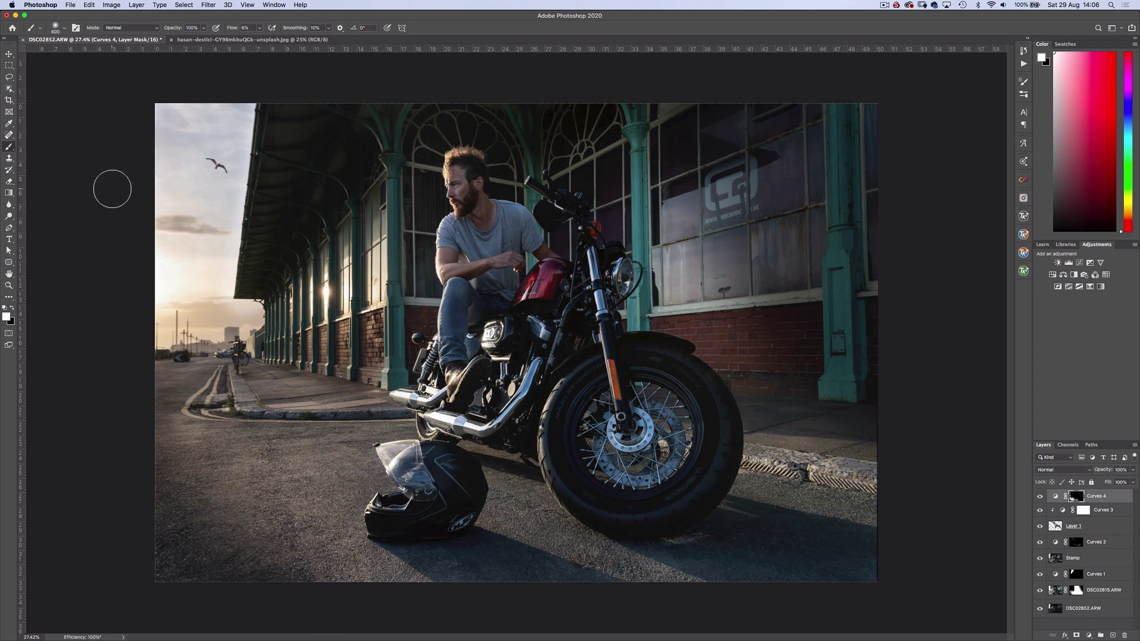
{"action": "left_click", "coordinate": [1039, 496]}
{"action": "left_click", "coordinate": [1039, 497]}
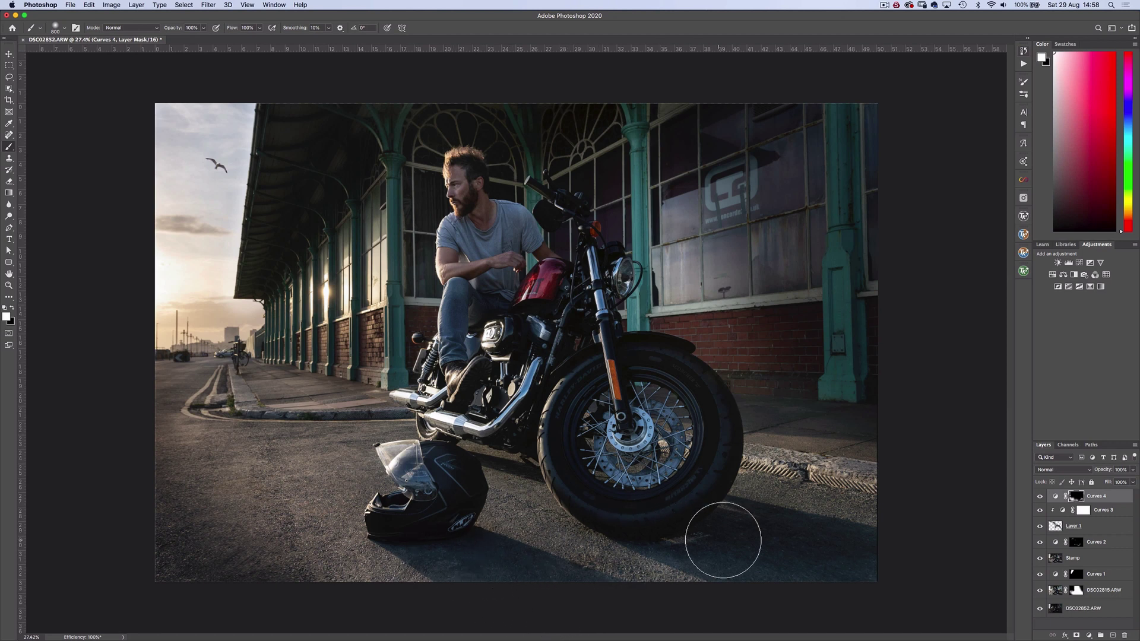
- Trace the helmet's shadow with the Pen tool and turn the path into a new anti-aliased selection with a 1-pixel feather
{"action": "key", "text": "p"}
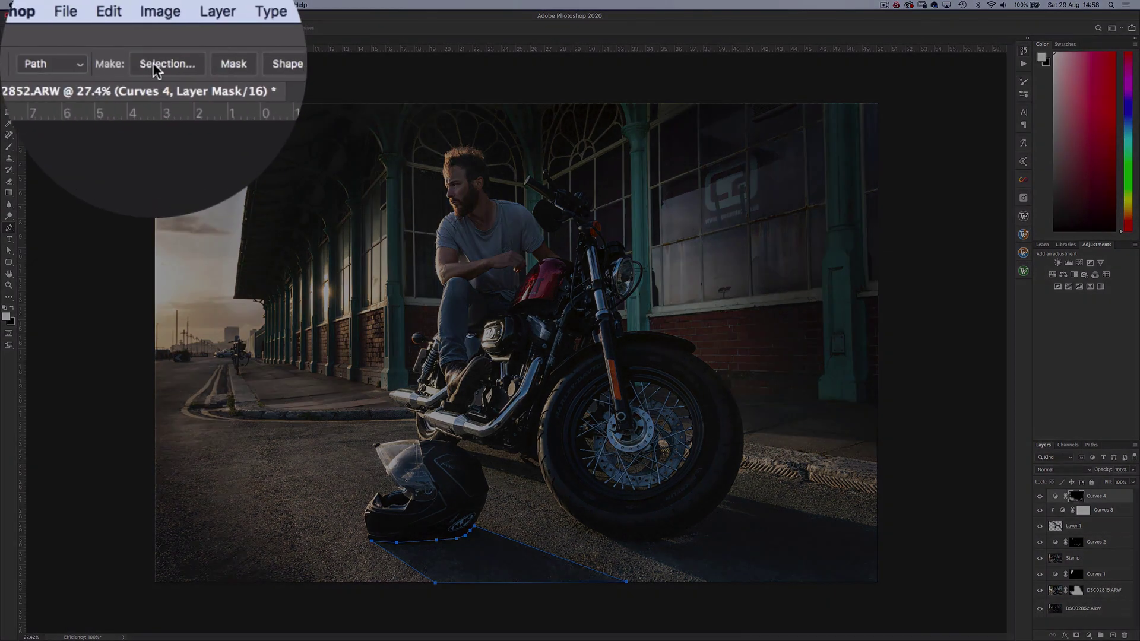
{"action": "left_click", "coordinate": [114, 27]}
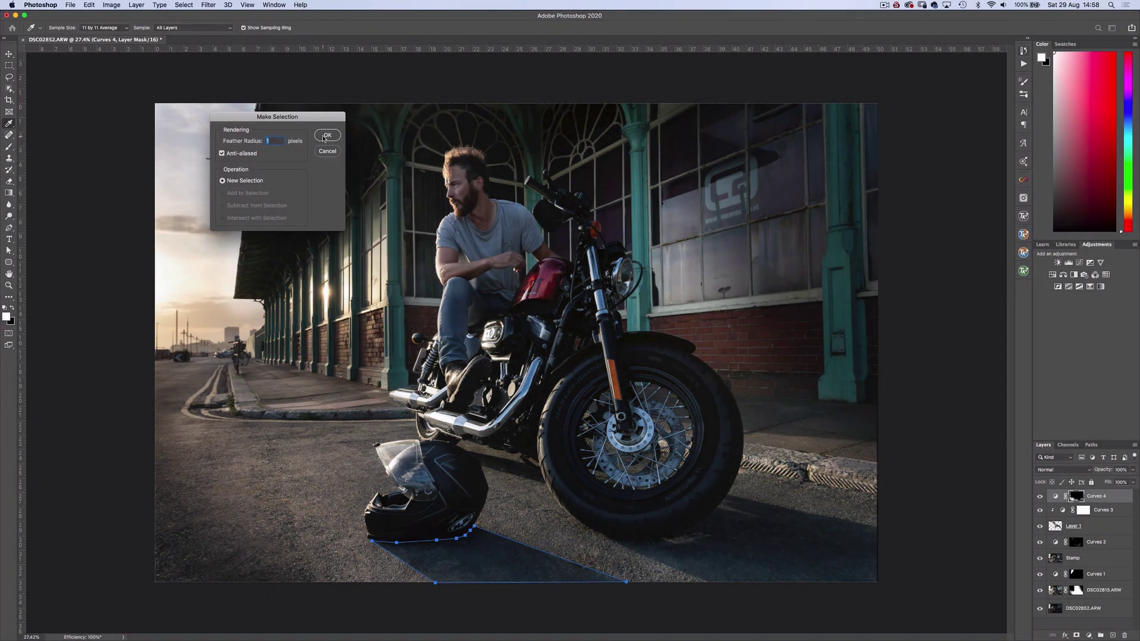
{"action": "left_click", "coordinate": [326, 136]}
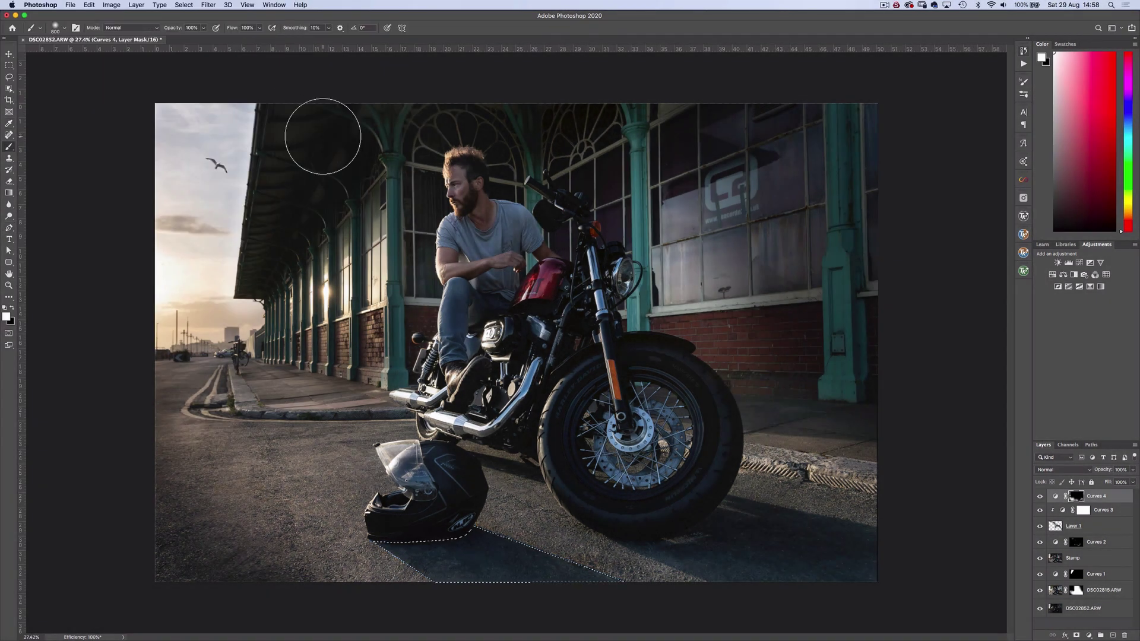
- Darken the helmet's shadow inside the selection on the Curves 4 mask with a white brush at 100% flow, and deselect
{"action": "left_click", "coordinate": [260, 28]}
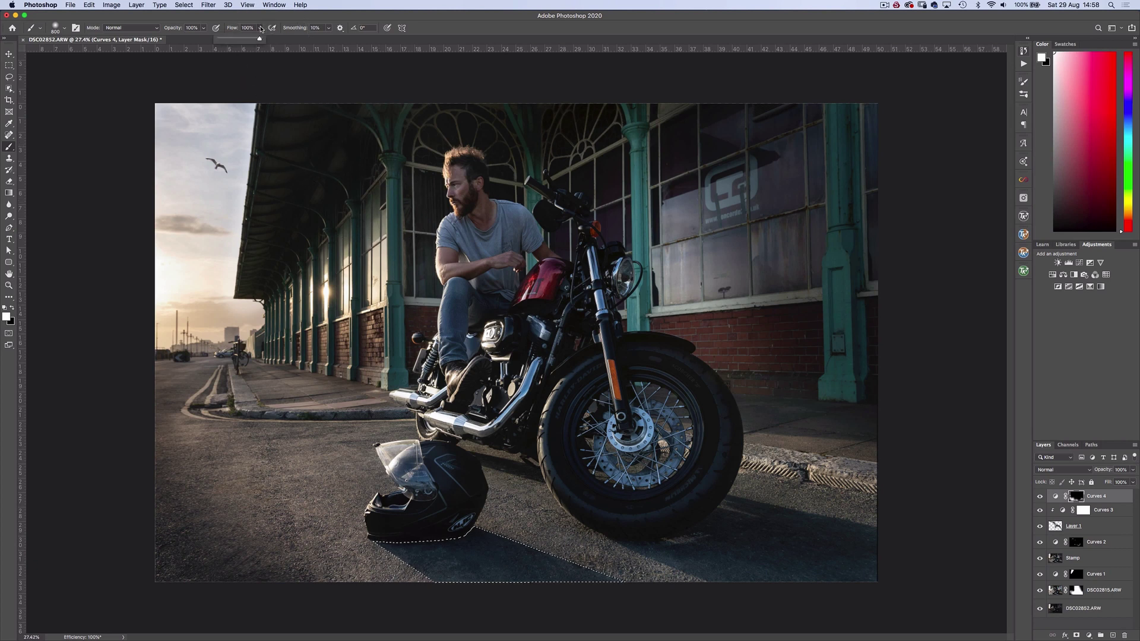
{"action": "left_click", "coordinate": [264, 40]}
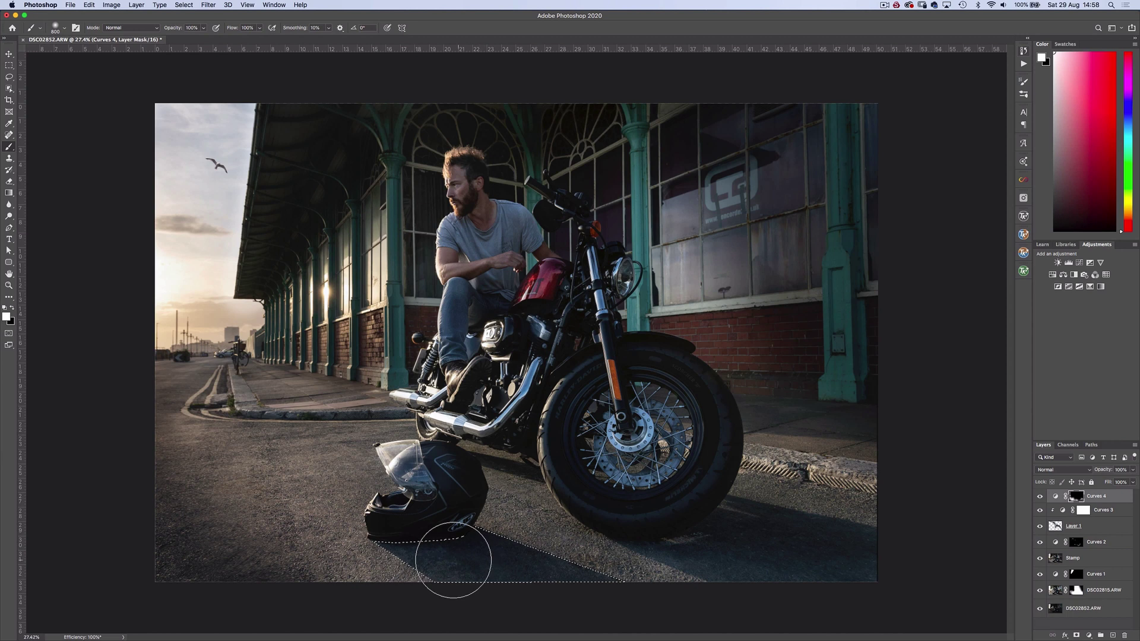
{"action": "key", "text": "super+d"}
- Trace the front wheel's shadow out to the photo's edge with the Pen tool and turn the path into a selection
{"action": "key", "text": "p"}
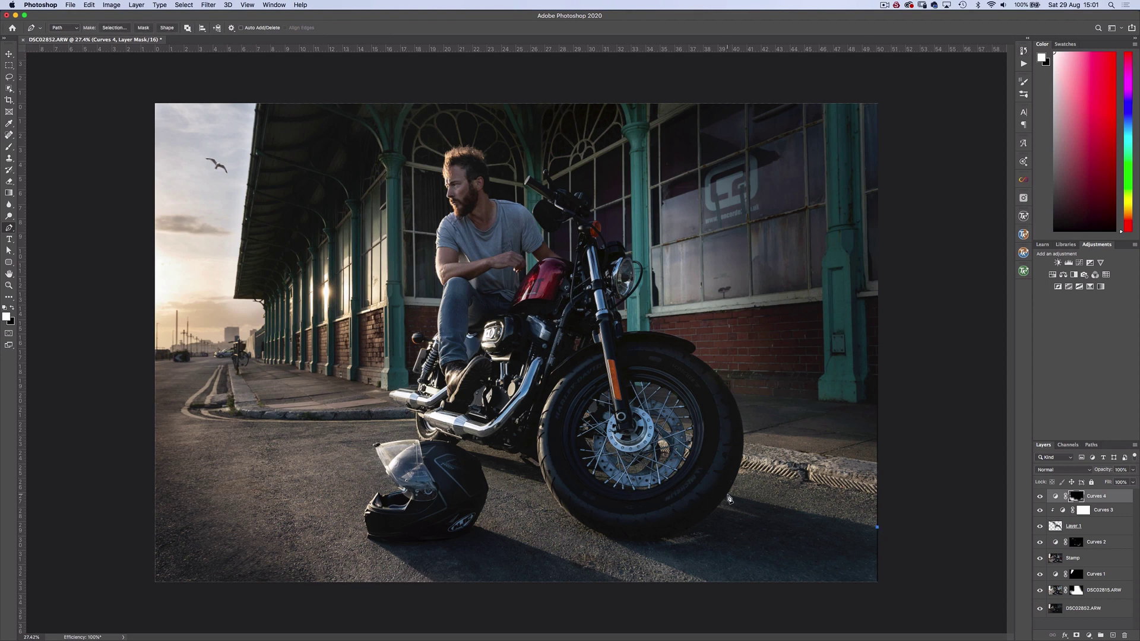
{"action": "left_click_drag", "start_coordinate": [675, 536], "coordinate": [639, 545]}
{"action": "left_click", "coordinate": [706, 582]}
{"action": "left_click", "coordinate": [882, 583]}
{"action": "left_click", "coordinate": [114, 28]}
{"action": "left_click", "coordinate": [328, 137]}
- Paint white over the selected wheel shadow on the Curves 4 mask, deselect, and toggle Curves 4 to compare
{"action": "key", "text": "b"}
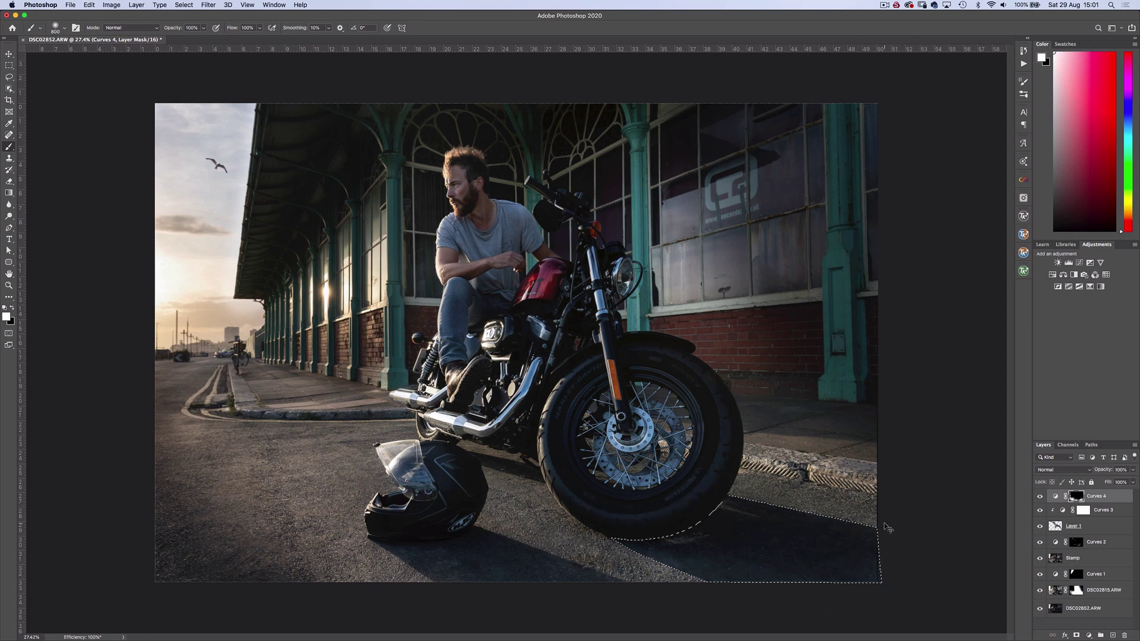
{"action": "key", "text": "ctrl+d"}
{"action": "left_click", "coordinate": [1040, 497]}
{"action": "left_click", "coordinate": [1040, 497]}
- Stamp all visible layers into a new layer above Curves 4 and name it Camera Raw
{"action": "key", "text": "super+alt+shift+e"}
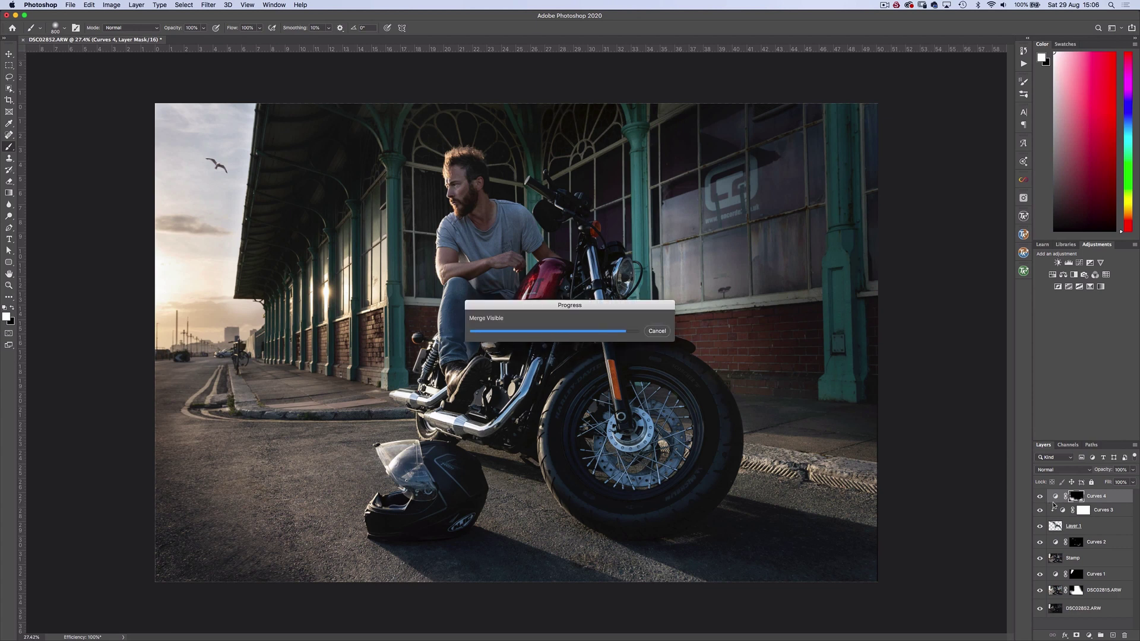
{"action": "double_click", "coordinate": [1074, 498]}
{"action": "key", "text": "Return"}
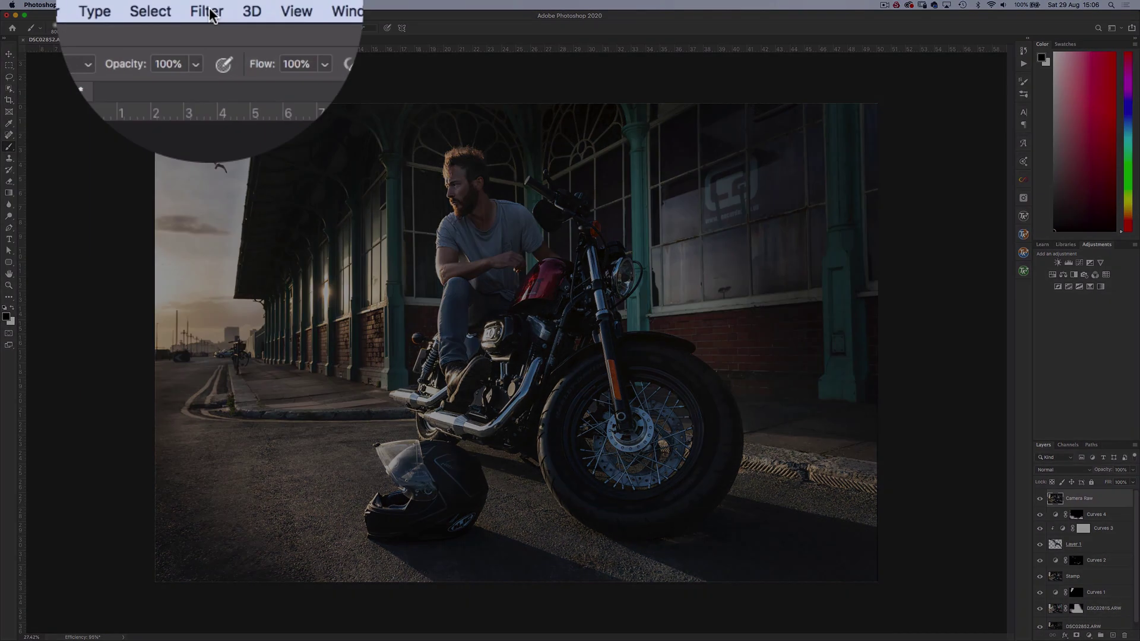
- Apply the Camera Raw Filter to the Camera Raw layer with Clarity set to +20
{"action": "left_click", "coordinate": [211, 14]}
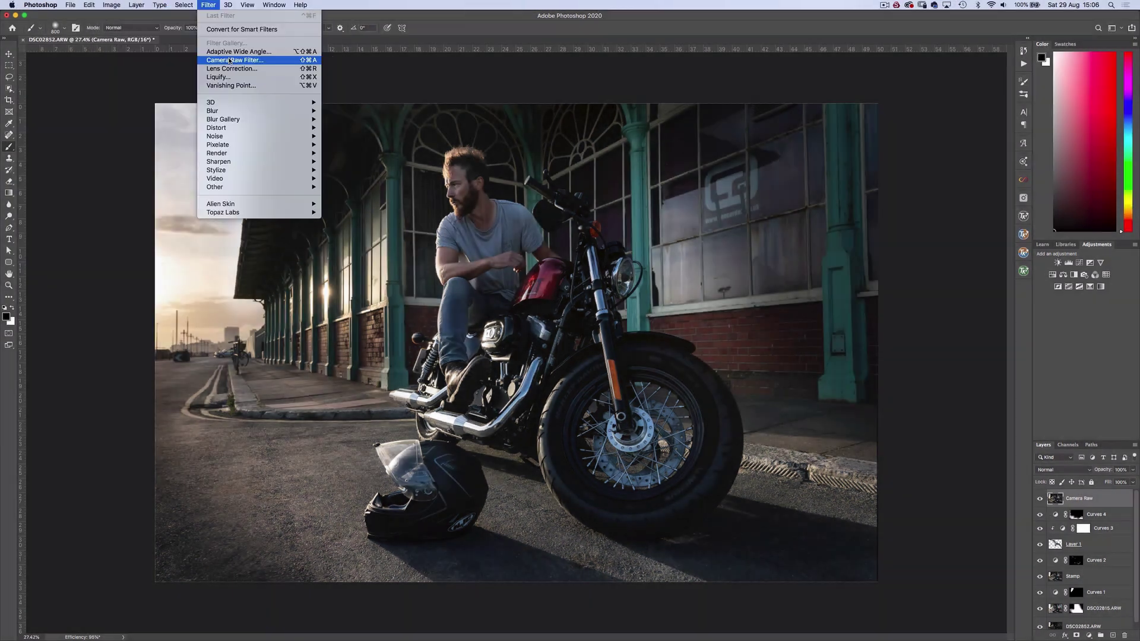
{"action": "left_click", "coordinate": [228, 60]}
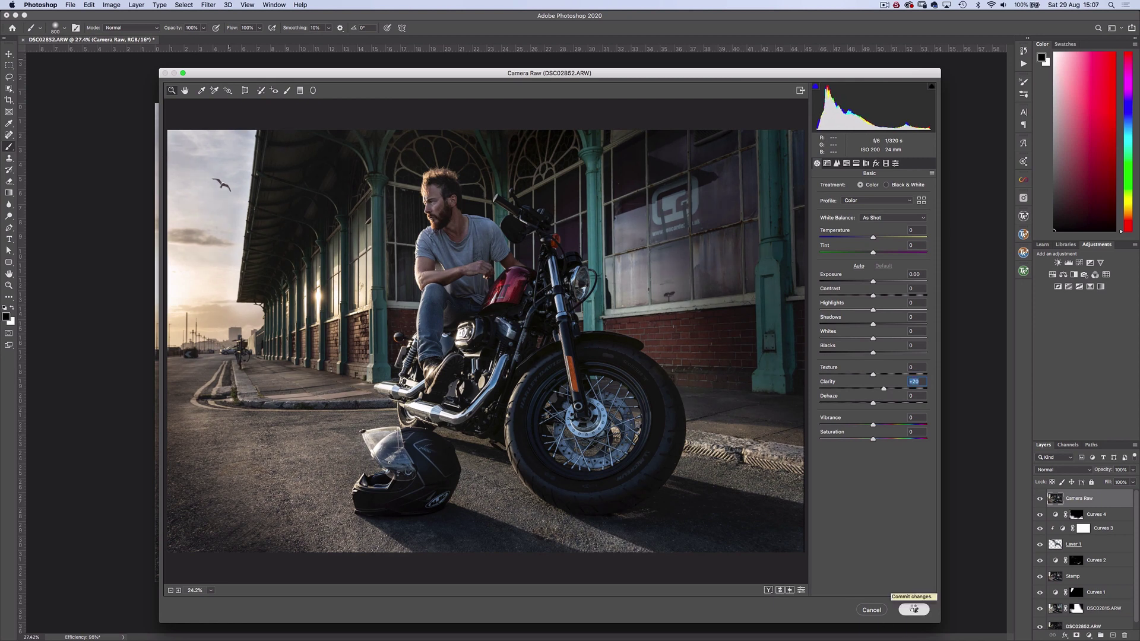
{"action": "left_click", "coordinate": [913, 610]}
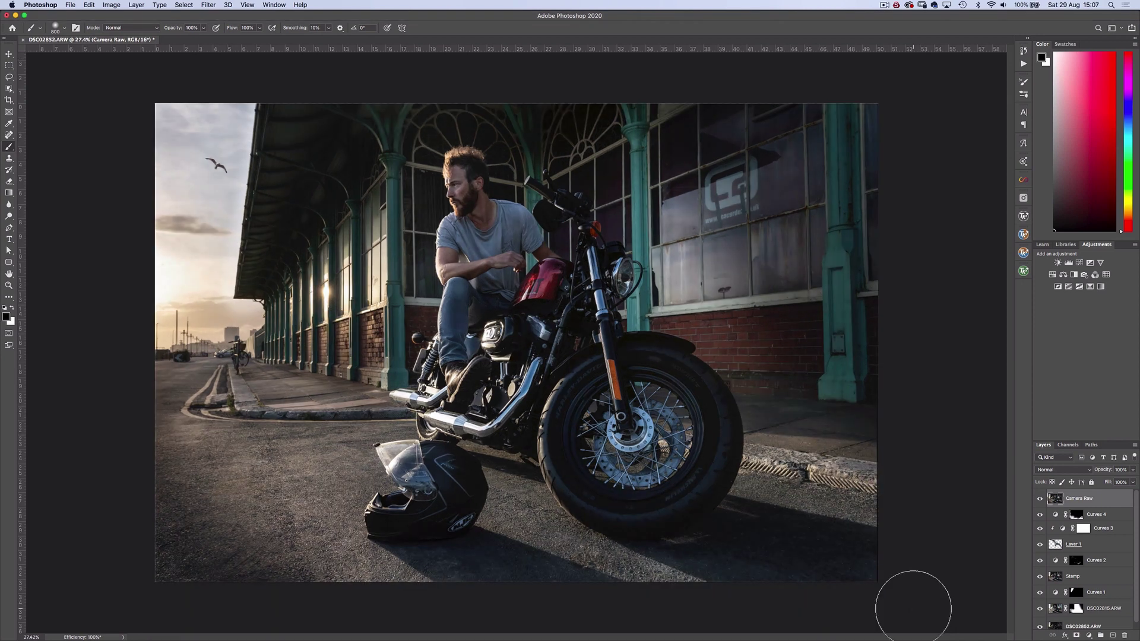
- Add a white layer mask to the Camera Raw layer and make black the painting colour
{"action": "left_click", "coordinate": [1076, 636]}
{"action": "key", "text": "x"}
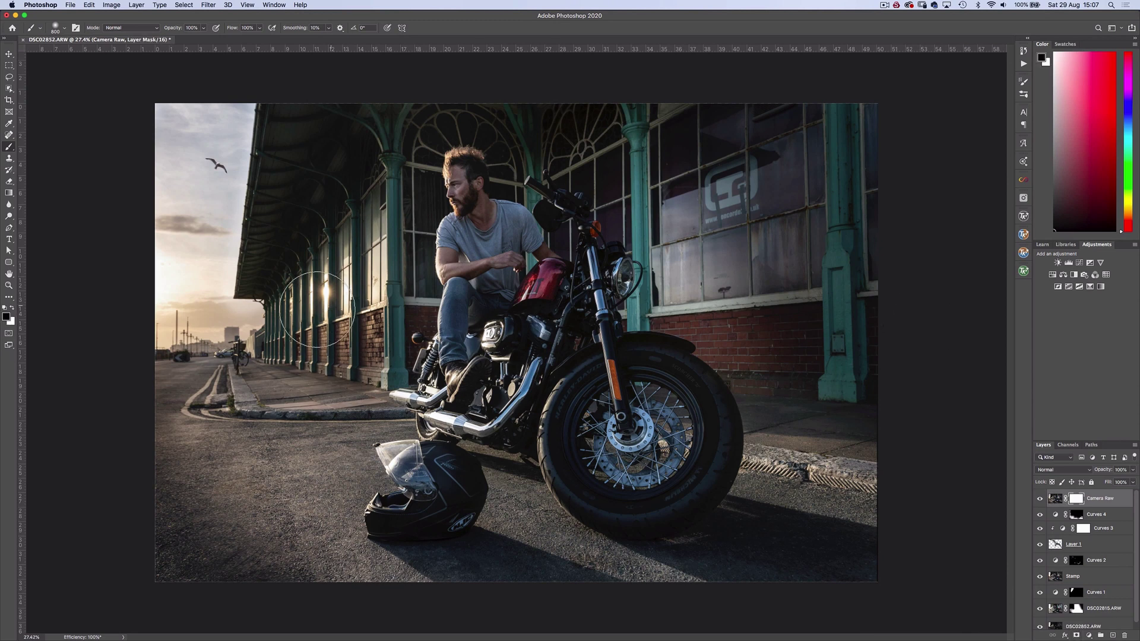